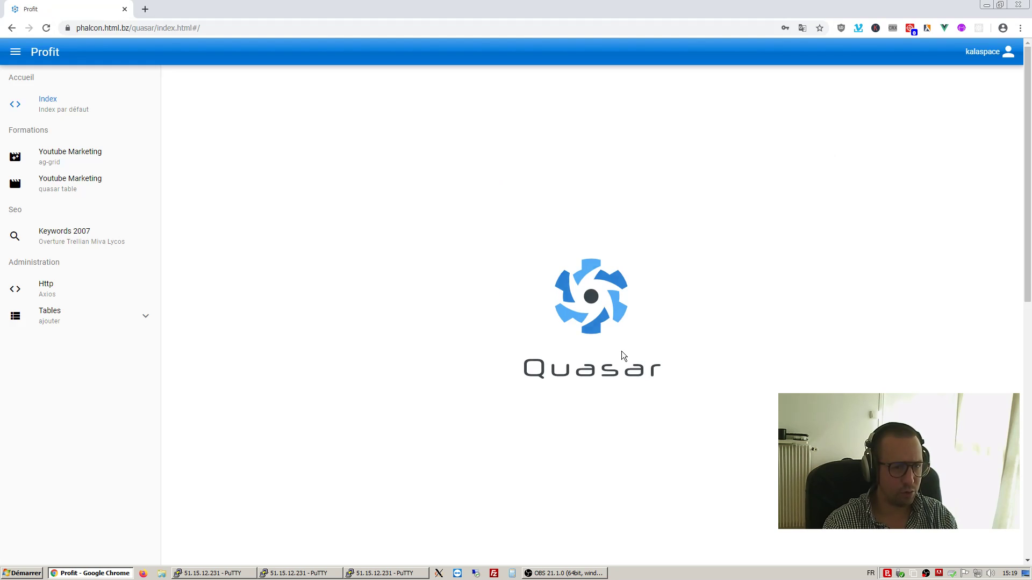
- Open the idees table from the administration tables and display it as a pivot grid
{"action": "left_click", "coordinate": [145, 317]}
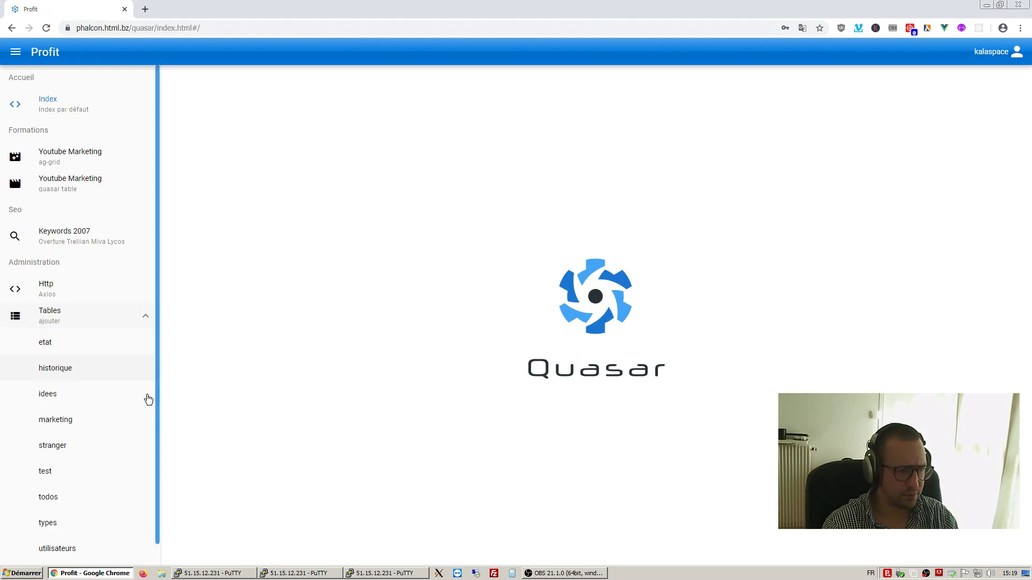
{"action": "left_click", "coordinate": [65, 497]}
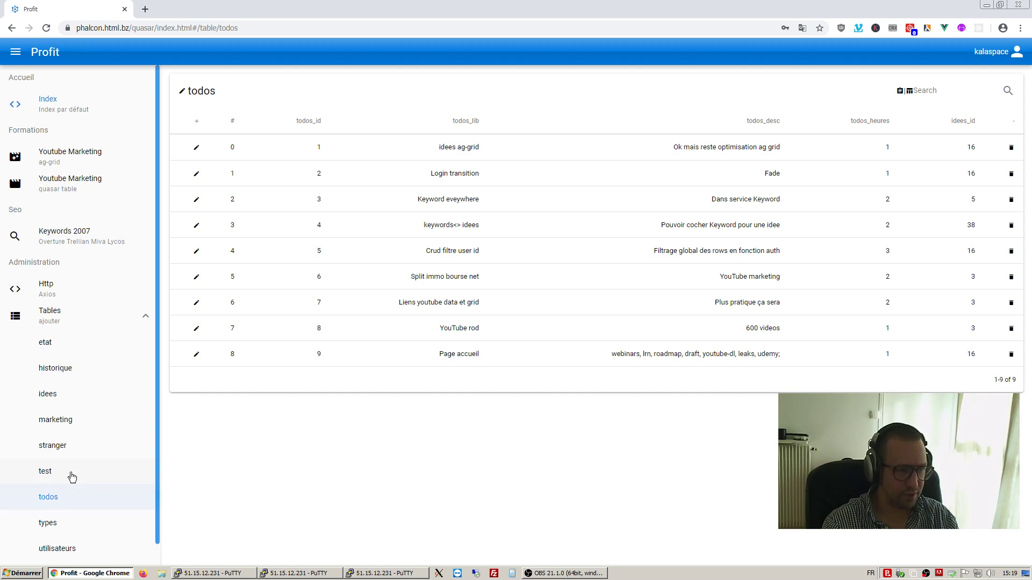
{"action": "left_click", "coordinate": [50, 398]}
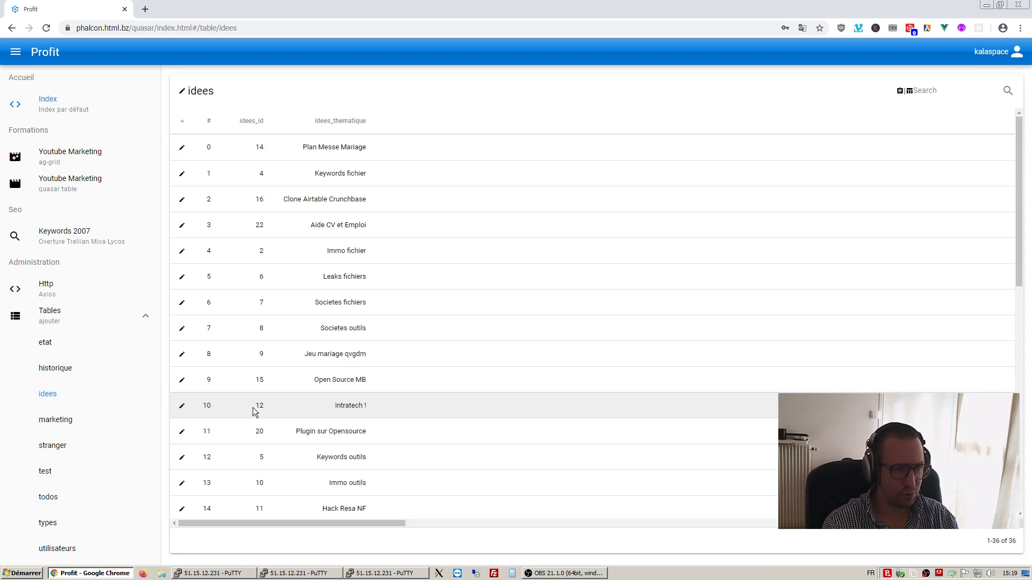
{"action": "left_click", "coordinate": [901, 90]}
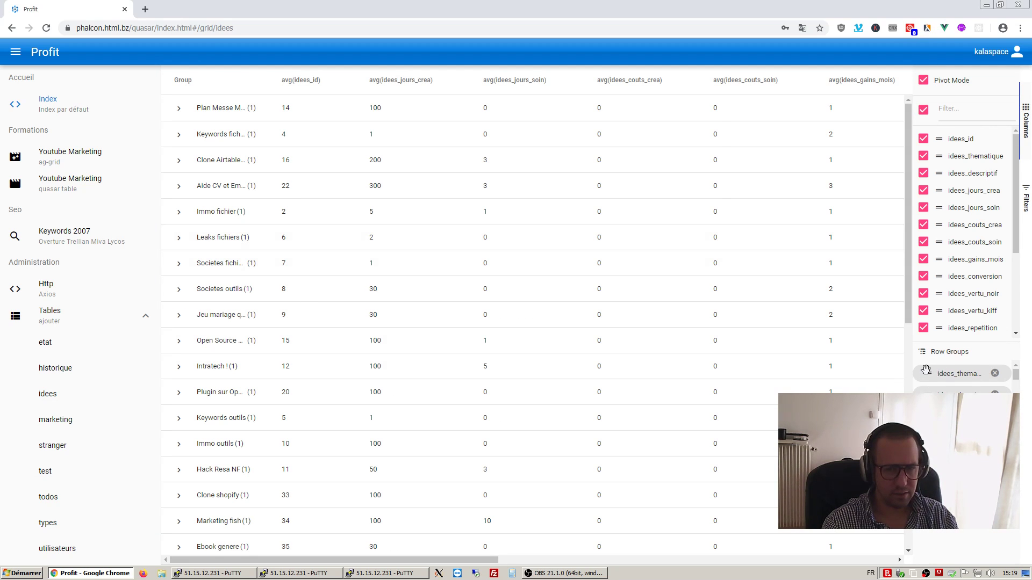
- Group the idees rows by type category first, ahead of idees_thematique, and remove idees_descriptif from the grouping
{"action": "left_click_drag", "start_coordinate": [925, 370], "coordinate": [935, 392]}
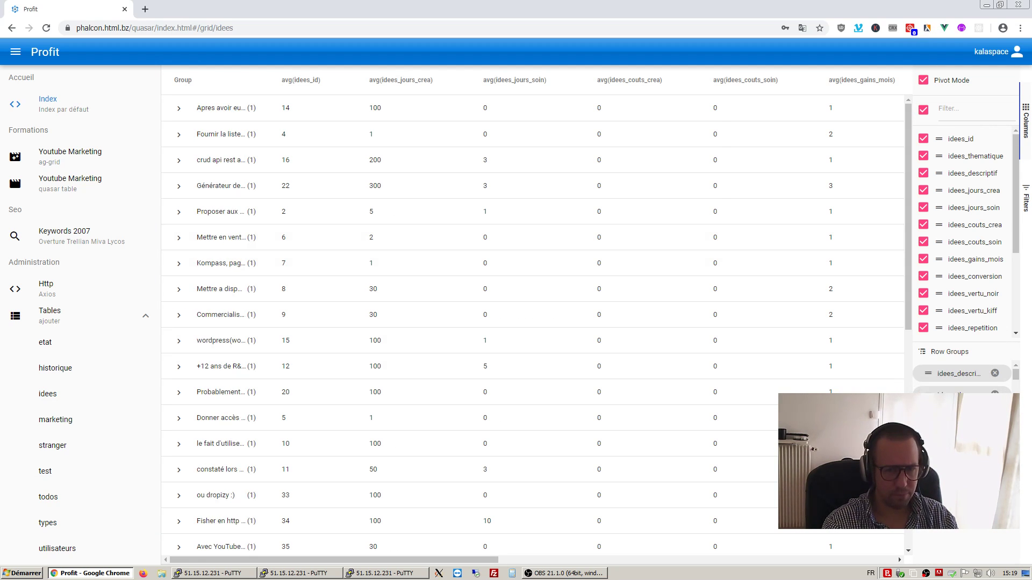
{"action": "left_click", "coordinate": [995, 373]}
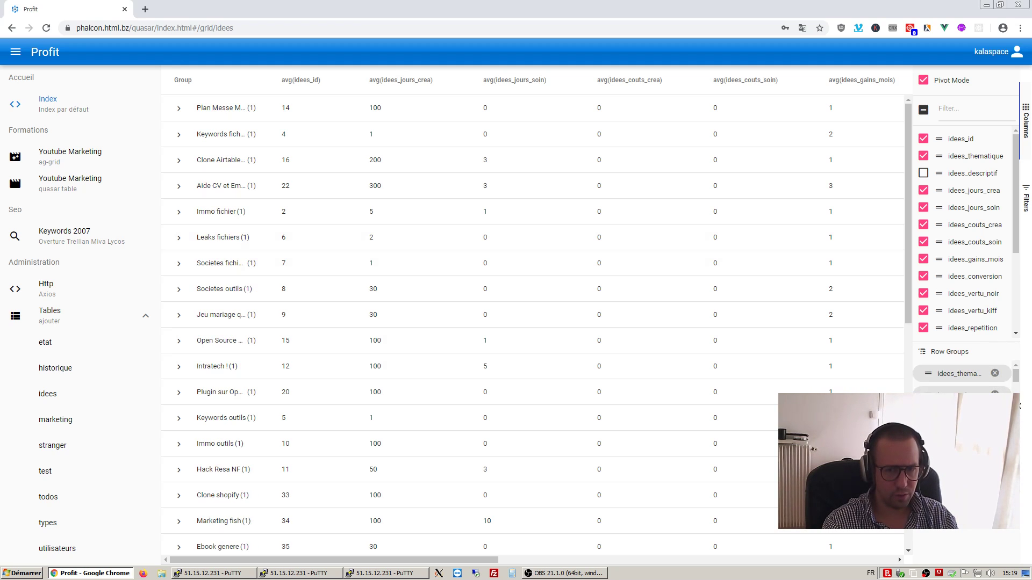
{"action": "left_click_drag", "start_coordinate": [1014, 376], "coordinate": [1019, 406]}
{"action": "left_click", "coordinate": [995, 373]}
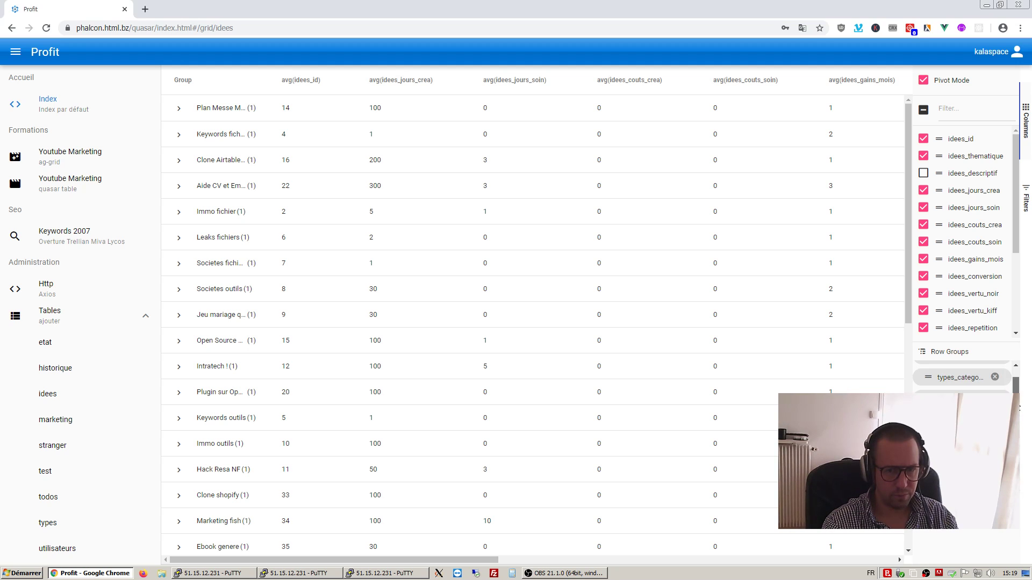
{"action": "scroll", "coordinate": [1015, 383], "scroll_direction": "up", "scroll_amount": 2}
{"action": "left_click_drag", "start_coordinate": [926, 375], "coordinate": [936, 393]}
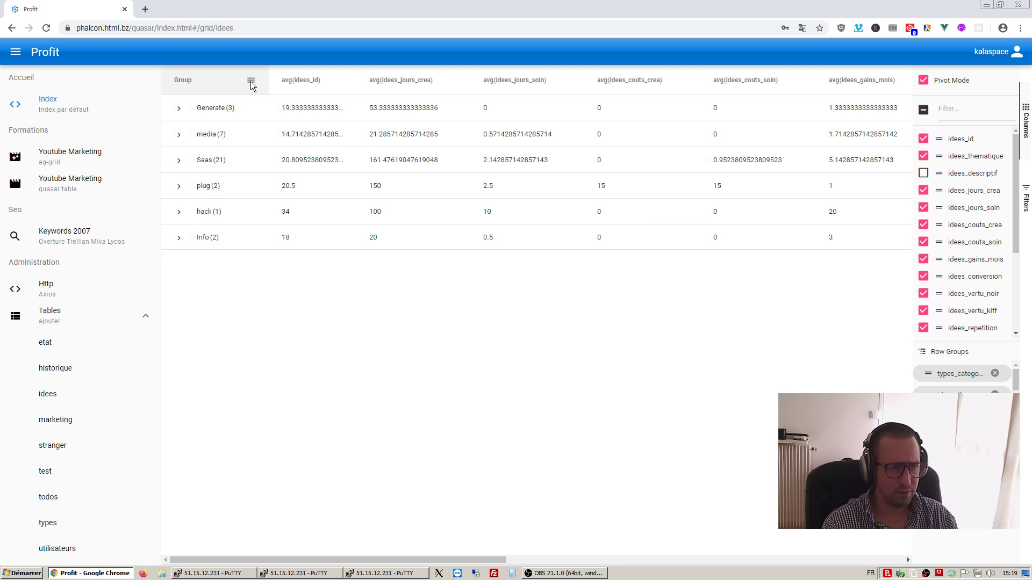
- Autosize the Group column and make avg(idees_gains_mois) the first value column, removing idees_id from the grid
{"action": "left_click", "coordinate": [251, 83]}
{"action": "left_click", "coordinate": [297, 133]}
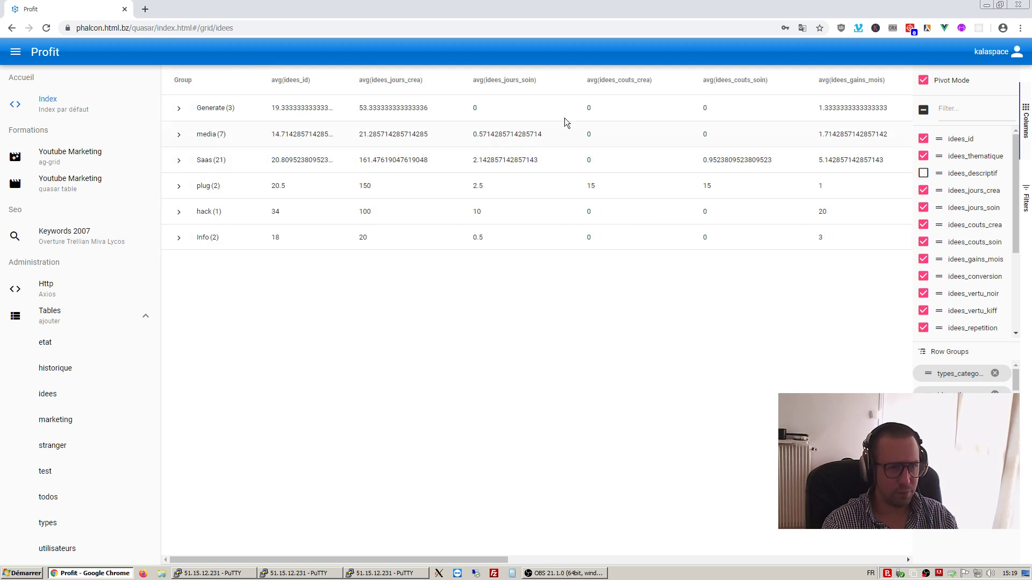
{"action": "left_click_drag", "start_coordinate": [847, 92], "coordinate": [424, 86]}
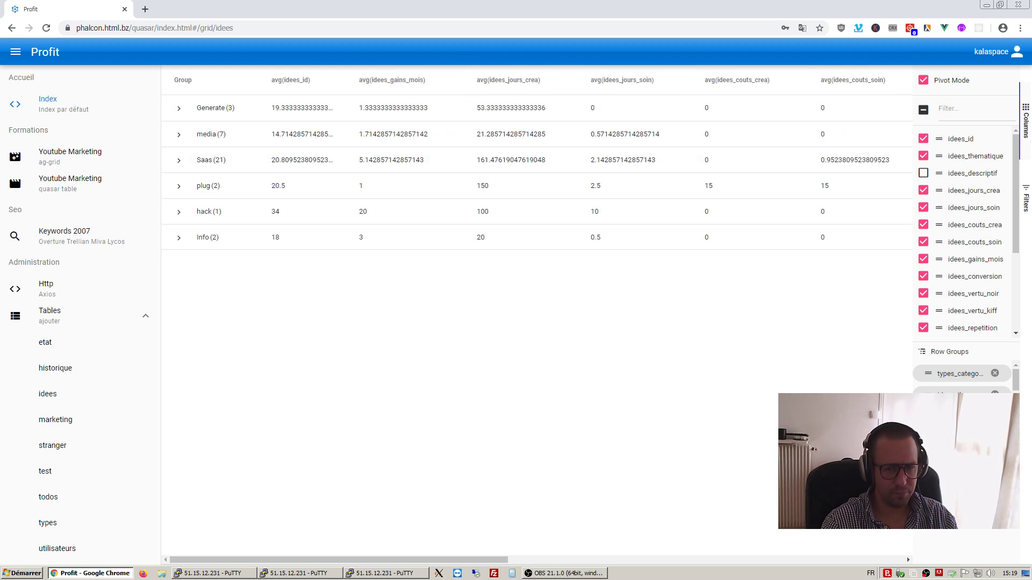
{"action": "left_click", "coordinate": [923, 139]}
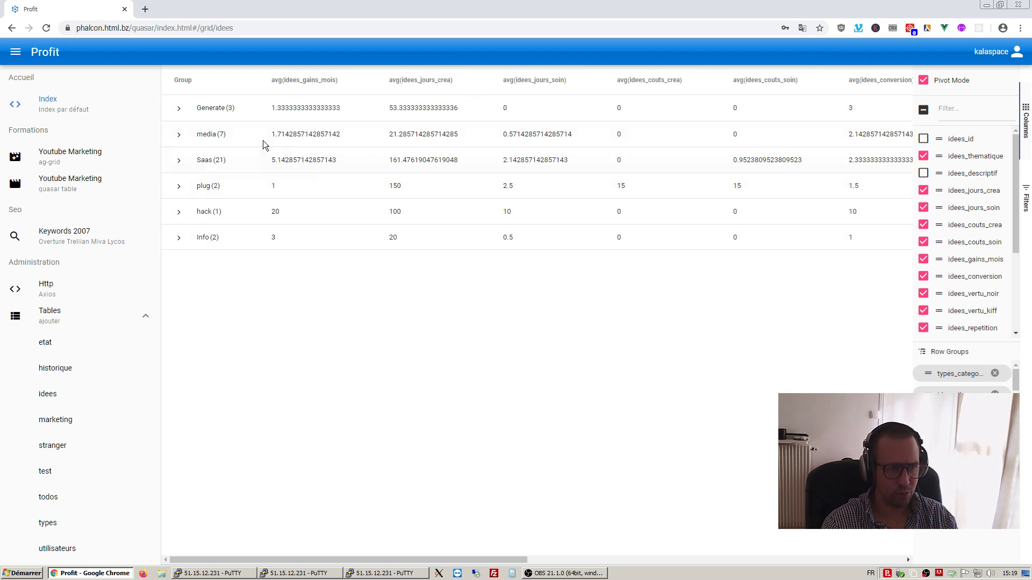
- Expand the media group and its Keywords fichier idea, and autosize the Group column to fit the names
{"action": "left_click", "coordinate": [178, 134]}
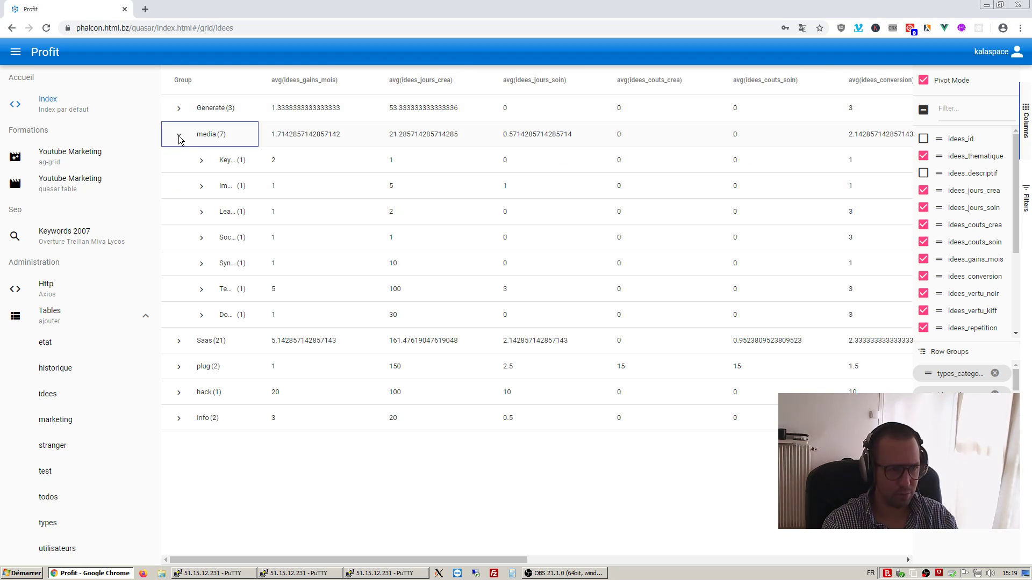
{"action": "left_click", "coordinate": [202, 160]}
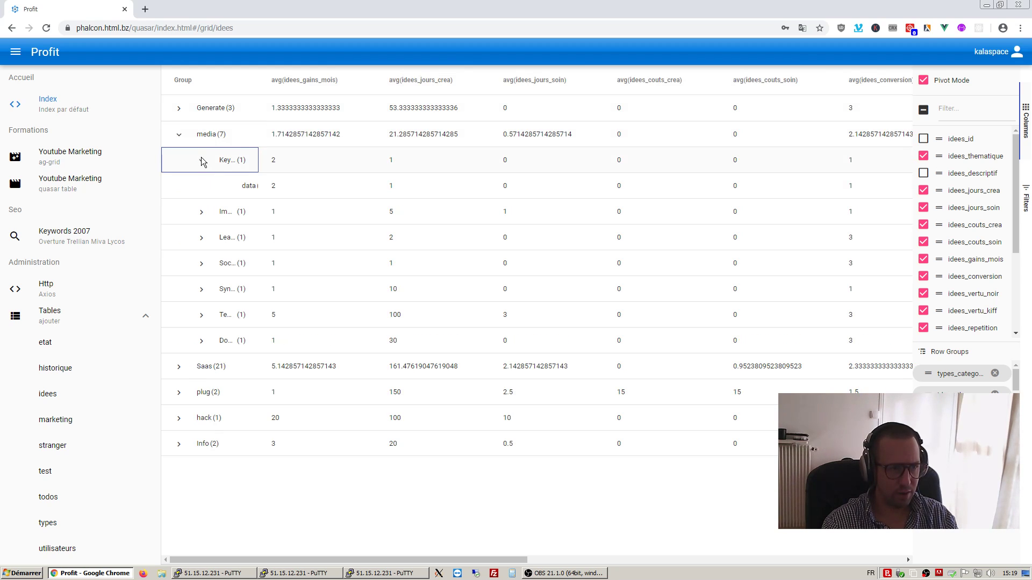
{"action": "left_click", "coordinate": [240, 86]}
{"action": "left_click", "coordinate": [266, 139]}
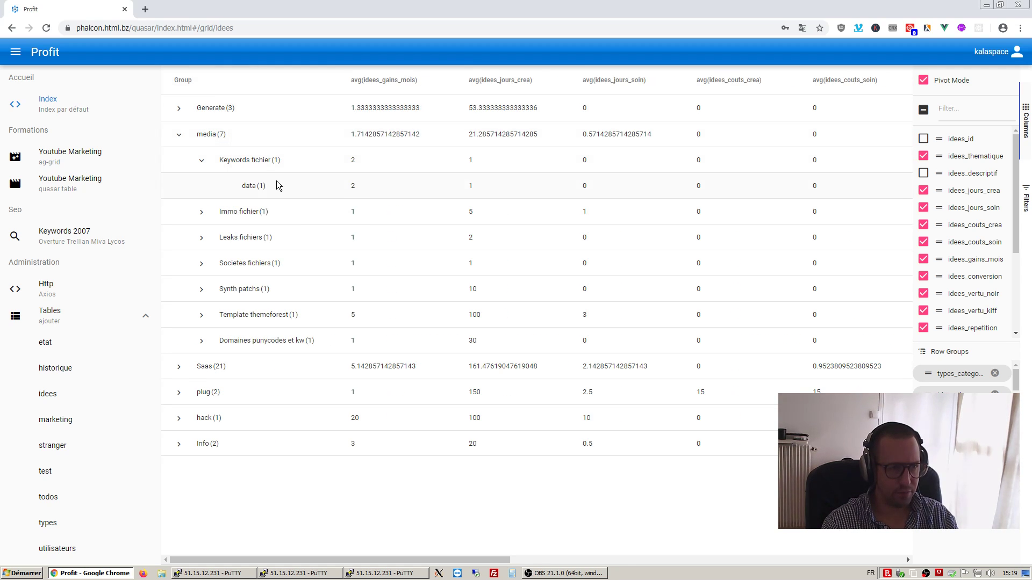
- Collapse the media group and inspect the Formation Udemy idea inside the Info group
{"action": "left_click", "coordinate": [199, 163]}
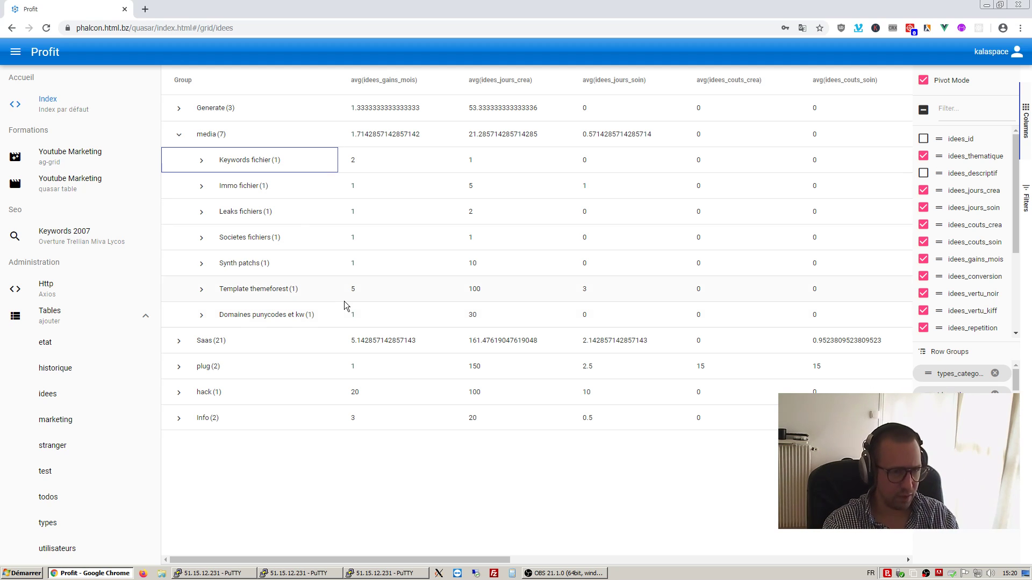
{"action": "left_click", "coordinate": [179, 134]}
{"action": "left_click", "coordinate": [178, 237]}
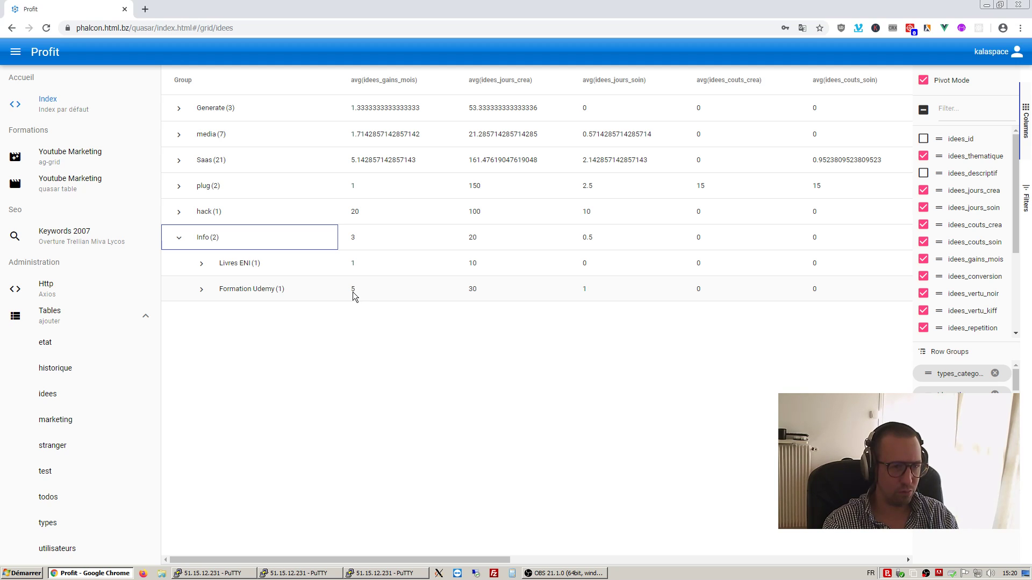
{"action": "left_click", "coordinate": [202, 289]}
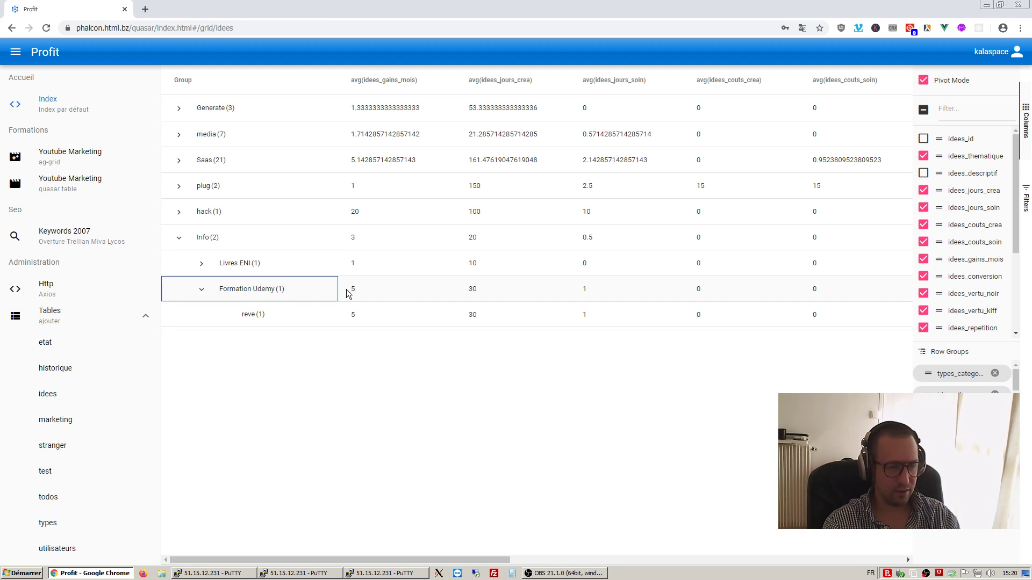
{"action": "left_click", "coordinate": [202, 291]}
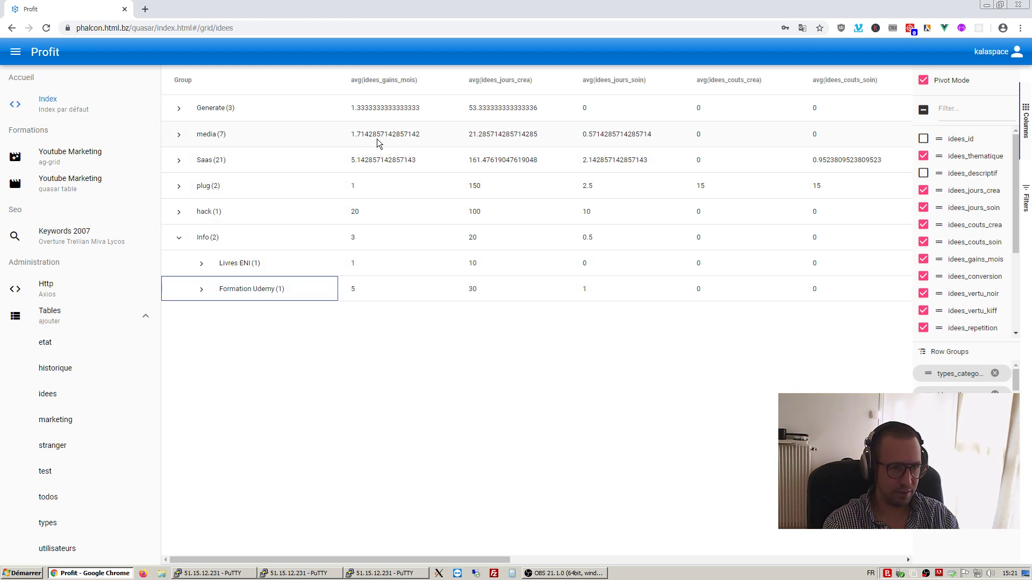
- Review the ideas under the media group once more and collapse both the media and Info groups
{"action": "left_click", "coordinate": [179, 136]}
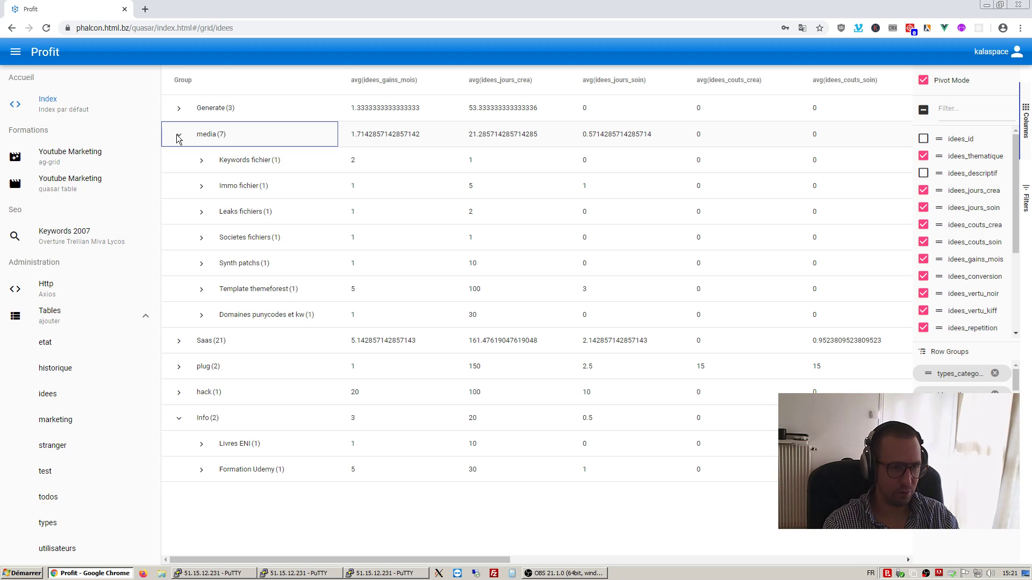
{"action": "left_click", "coordinate": [178, 136]}
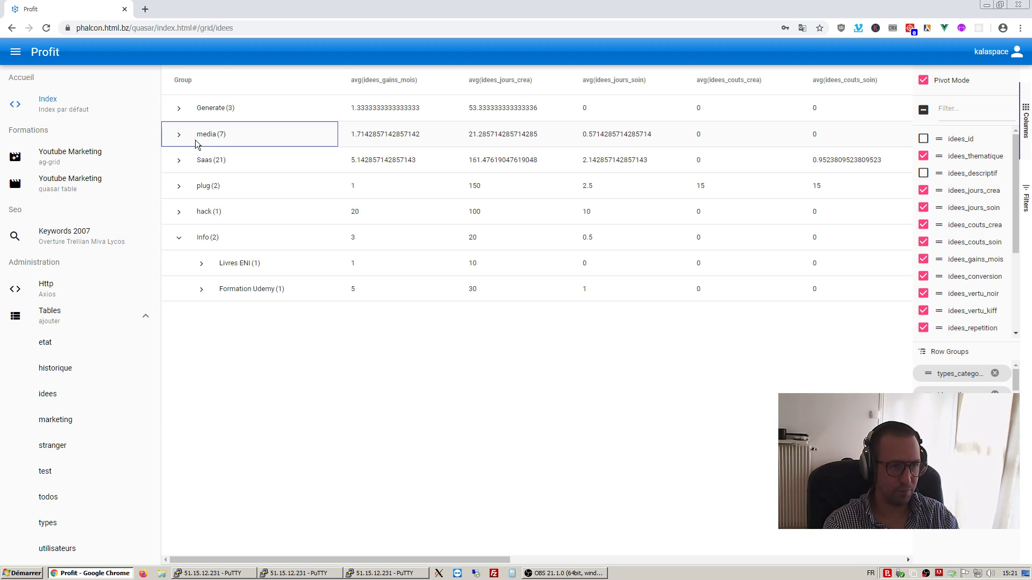
{"action": "left_click", "coordinate": [179, 237]}
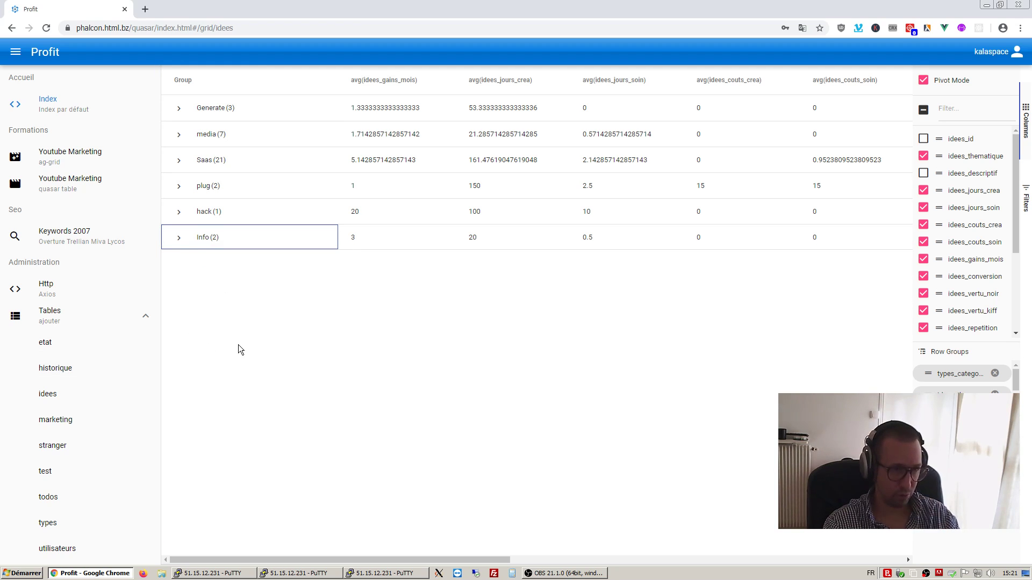
- Open the todos table and look at the editing form of its first task, idees ag-grid
{"action": "left_click", "coordinate": [64, 502]}
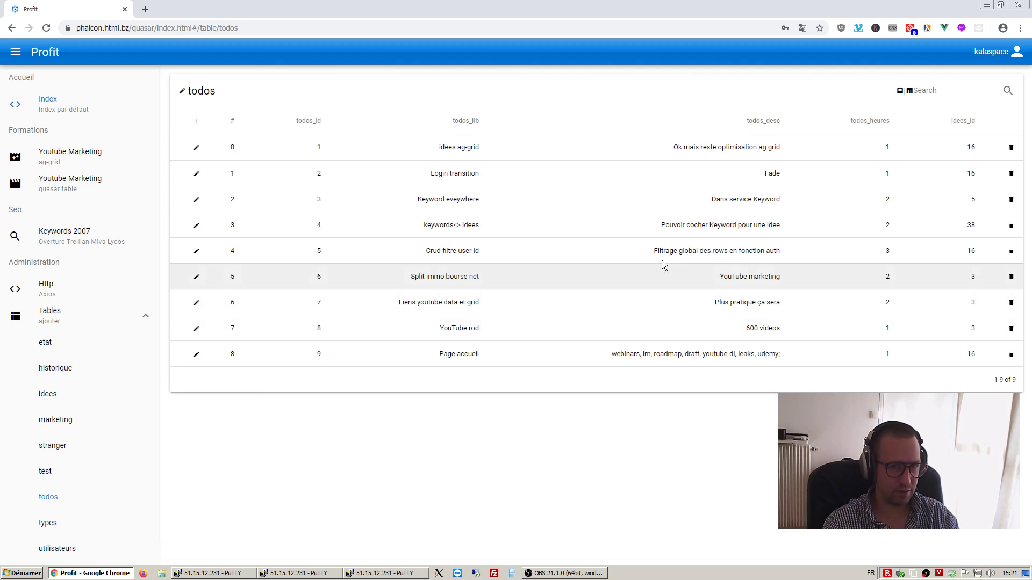
{"action": "left_click", "coordinate": [196, 147]}
{"action": "left_click", "coordinate": [485, 408]}
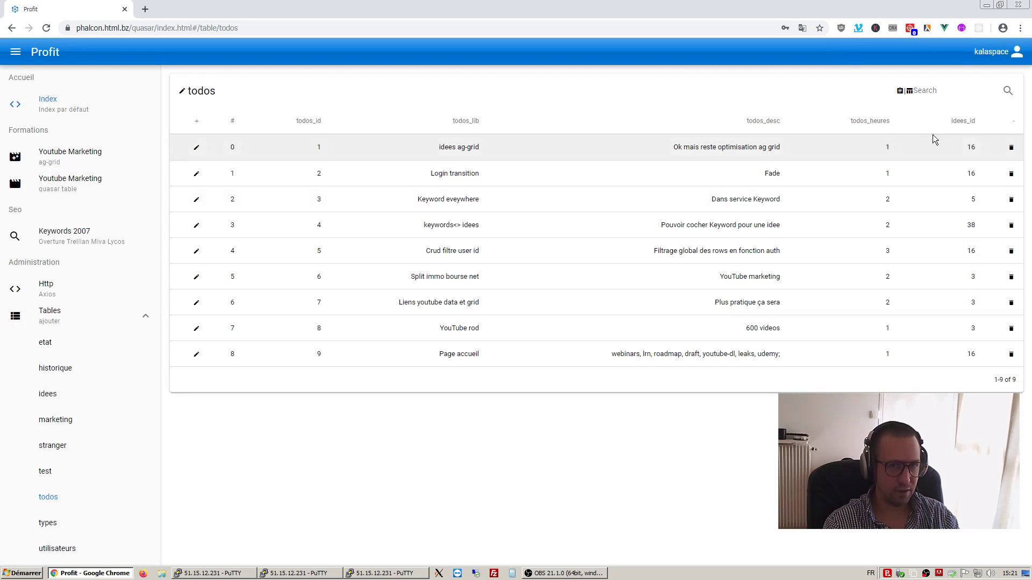
- Display todos as a pivot grid grouped first by idees_thematique, with todos_desc and todos_id removed
{"action": "left_click", "coordinate": [901, 91]}
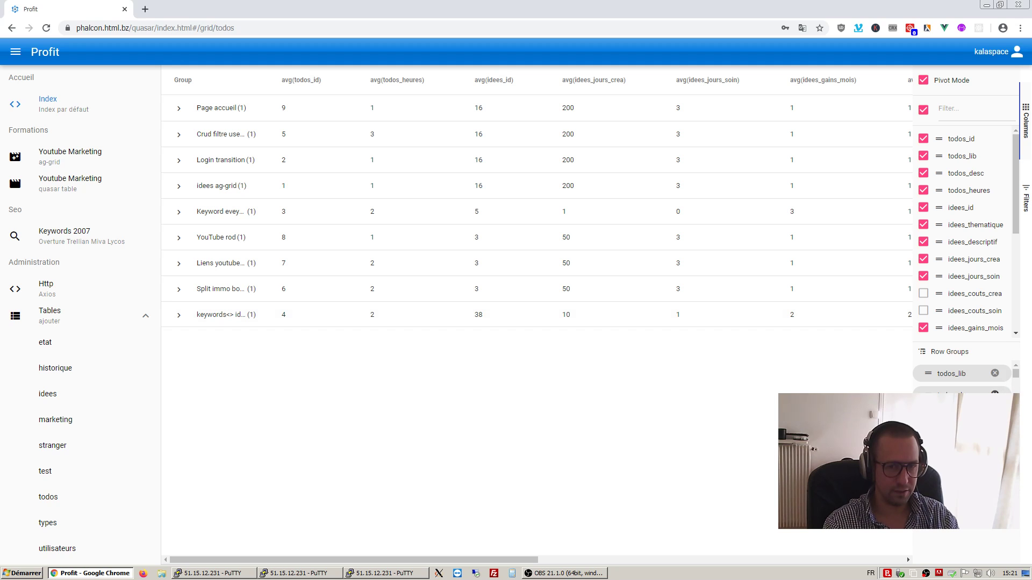
{"action": "left_click", "coordinate": [923, 173]}
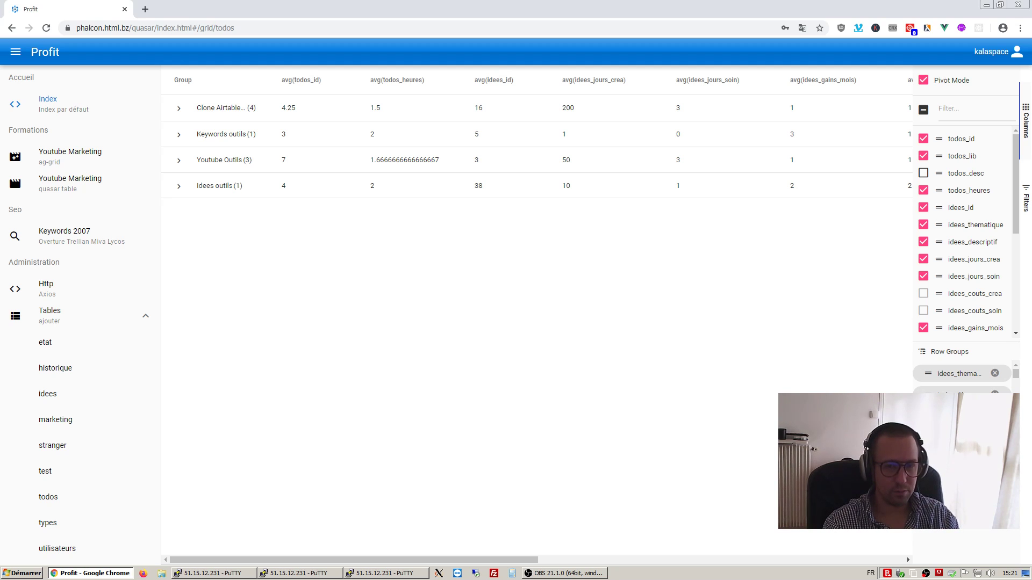
{"action": "left_click", "coordinate": [923, 139]}
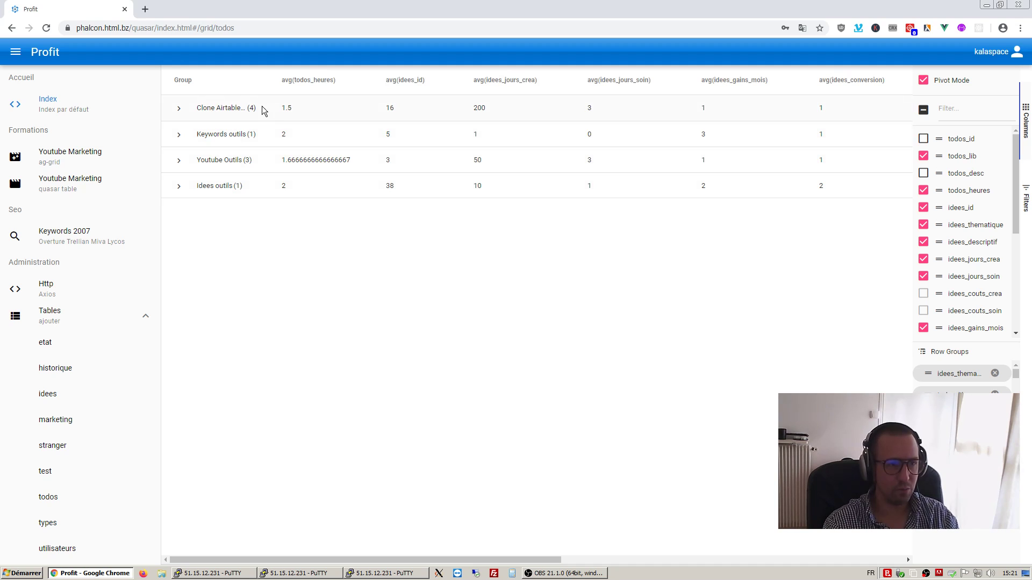
- Expand the Clone Airtable Crunchbase group and its Page accueil task, and autosize the Group column
{"action": "left_click", "coordinate": [179, 111]}
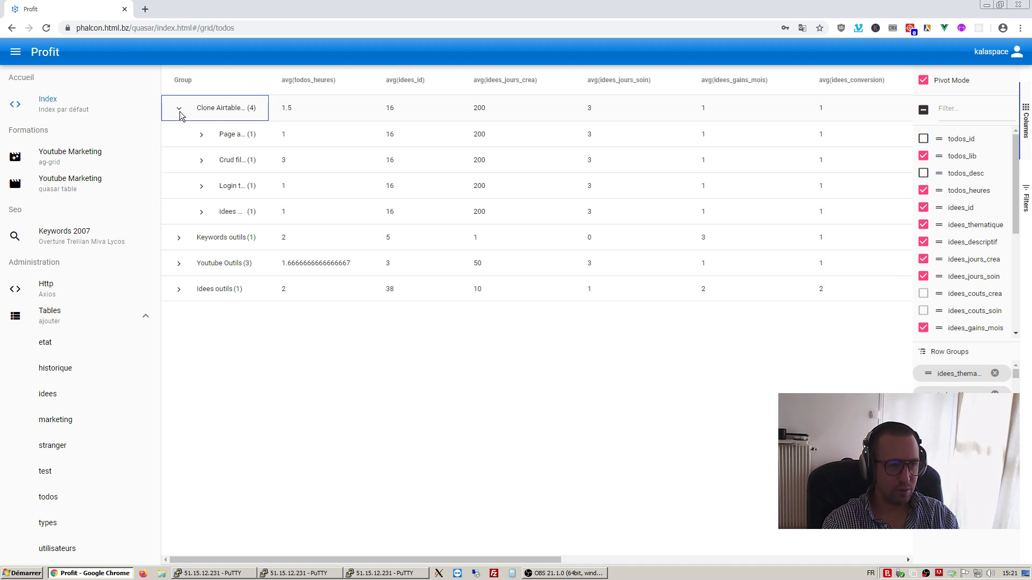
{"action": "left_click", "coordinate": [180, 110]}
{"action": "left_click", "coordinate": [179, 108]}
{"action": "left_click", "coordinate": [201, 136]}
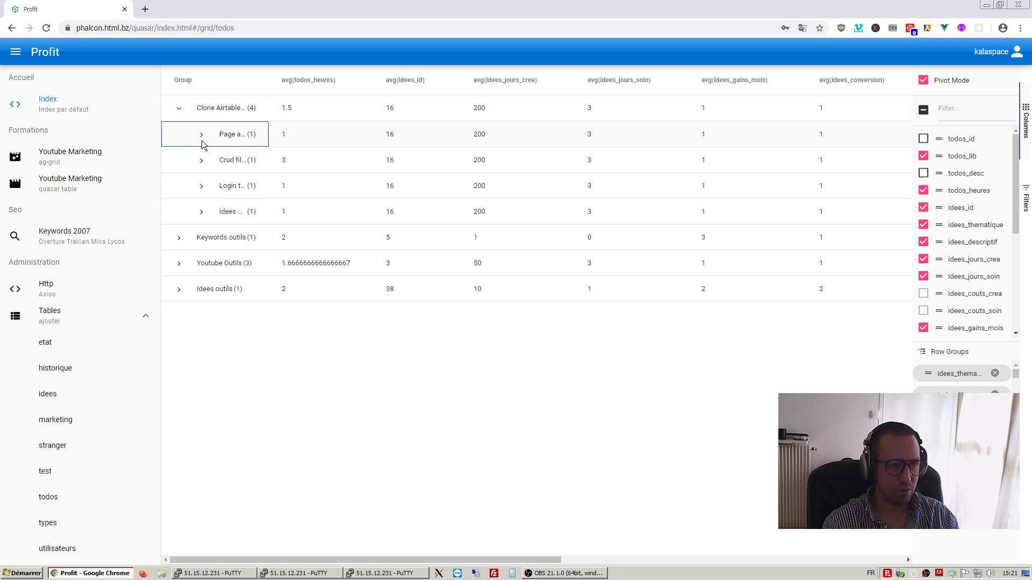
{"action": "left_click", "coordinate": [250, 84]}
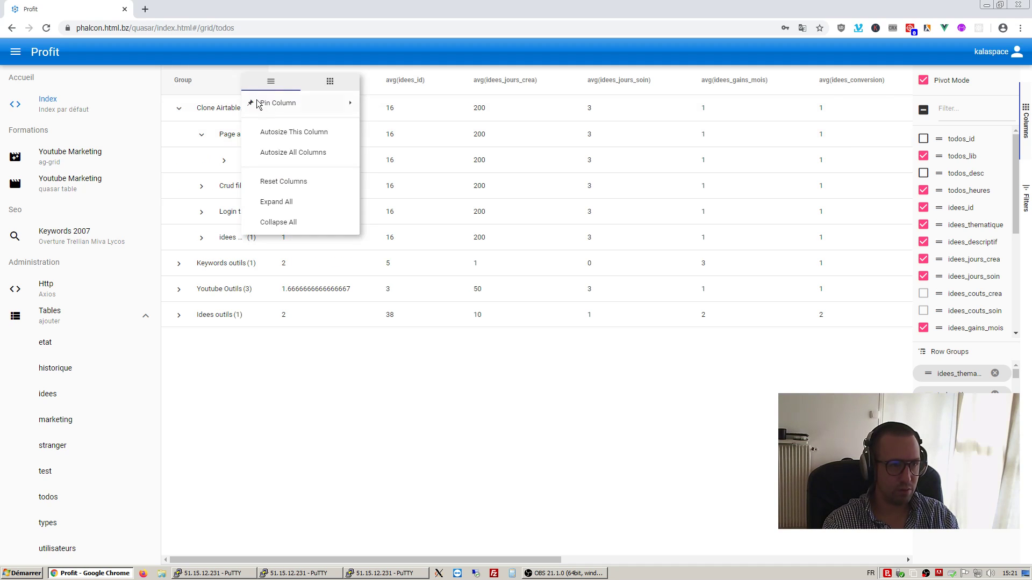
{"action": "left_click", "coordinate": [285, 132]}
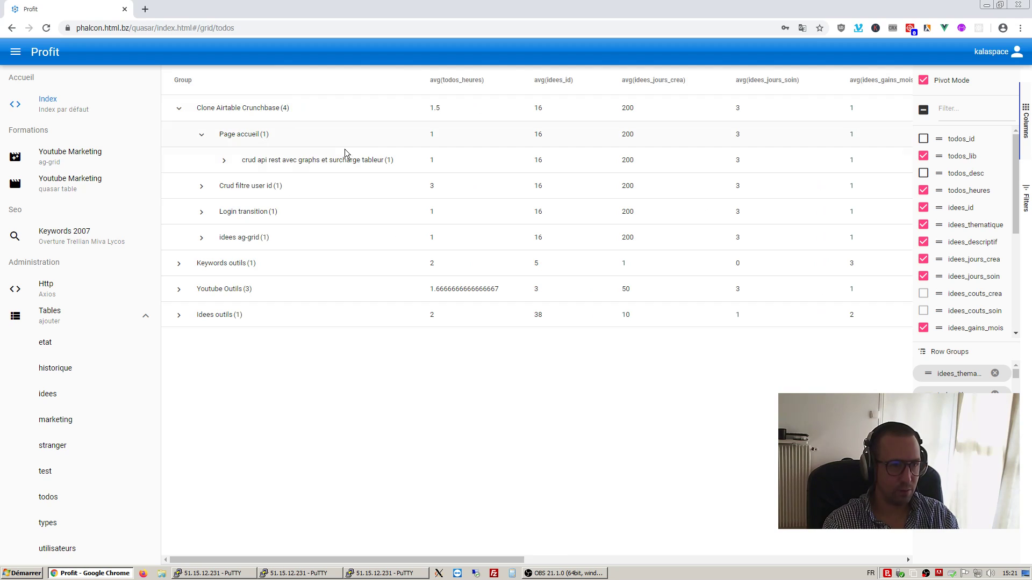
- Collapse the Page accueil task and remove idees_descriptif from the todos pivot grid
{"action": "left_click", "coordinate": [201, 135]}
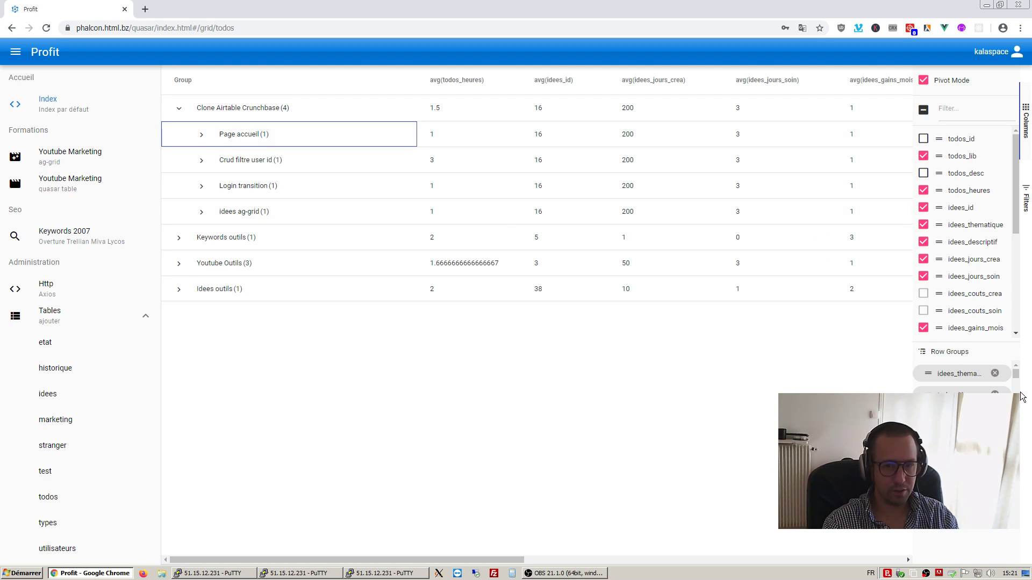
{"action": "scroll", "coordinate": [1022, 406], "scroll_direction": "down", "scroll_amount": 1}
{"action": "left_click", "coordinate": [923, 242]}
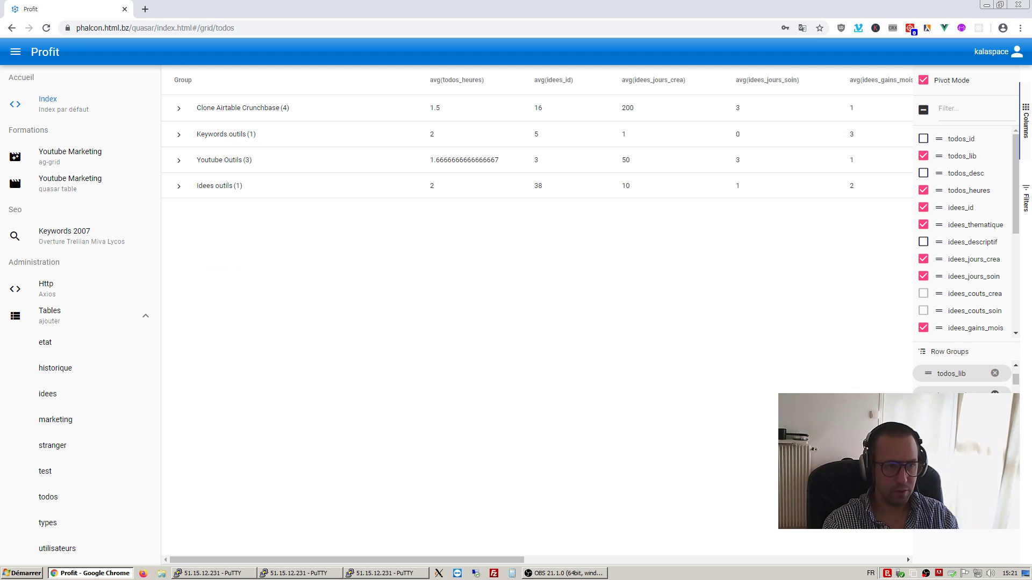
- Expand the Clone Airtable Crunchbase group and check which grouping level sits beneath Page accueil
{"action": "left_click", "coordinate": [180, 110]}
{"action": "left_click", "coordinate": [197, 139]}
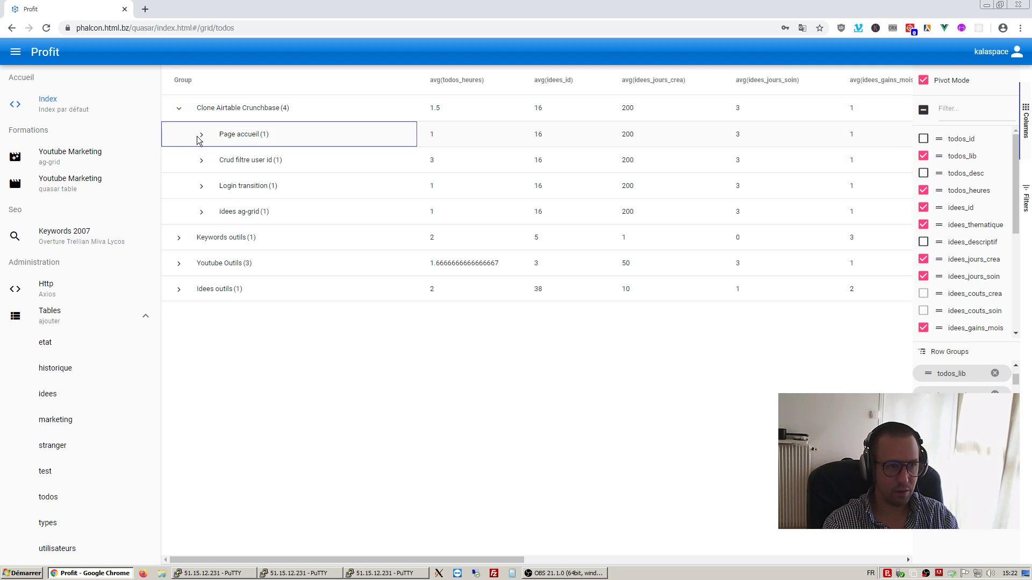
{"action": "left_click", "coordinate": [202, 136]}
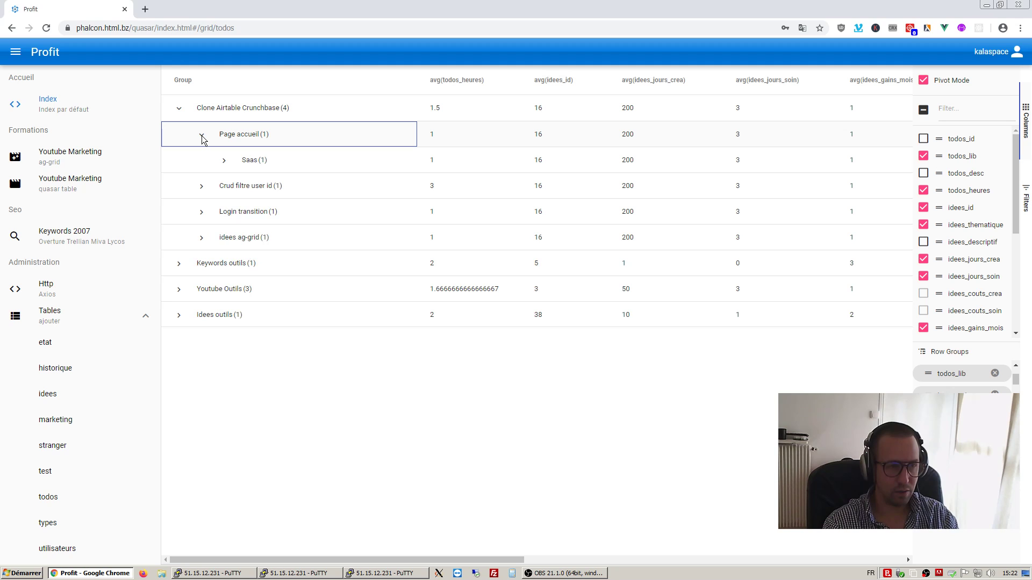
{"action": "left_click", "coordinate": [202, 135]}
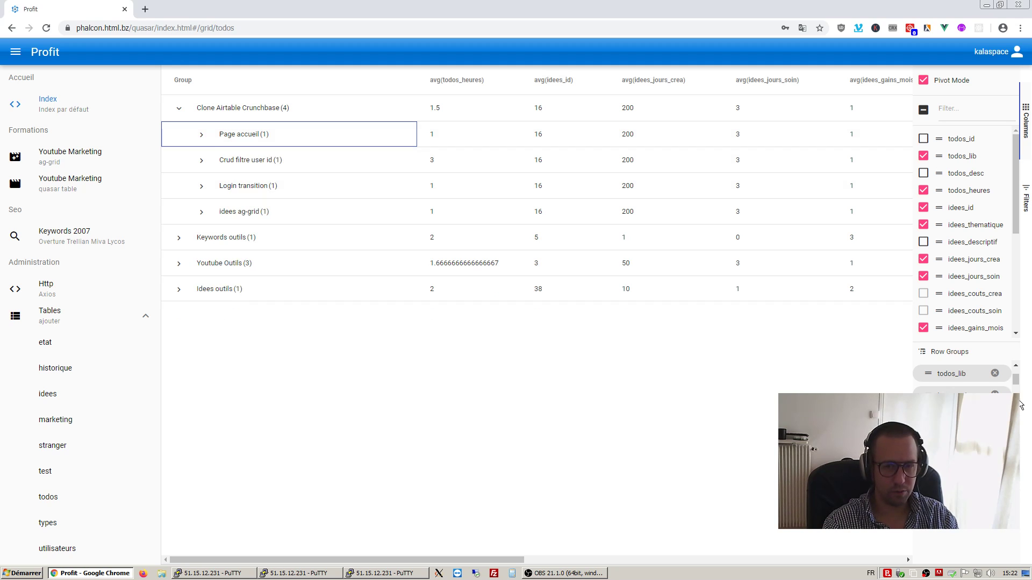
- Move types_categorie to the first row group level, above idees_thematique and todos_lib
{"action": "scroll", "coordinate": [1018, 382], "scroll_direction": "down", "scroll_amount": 1}
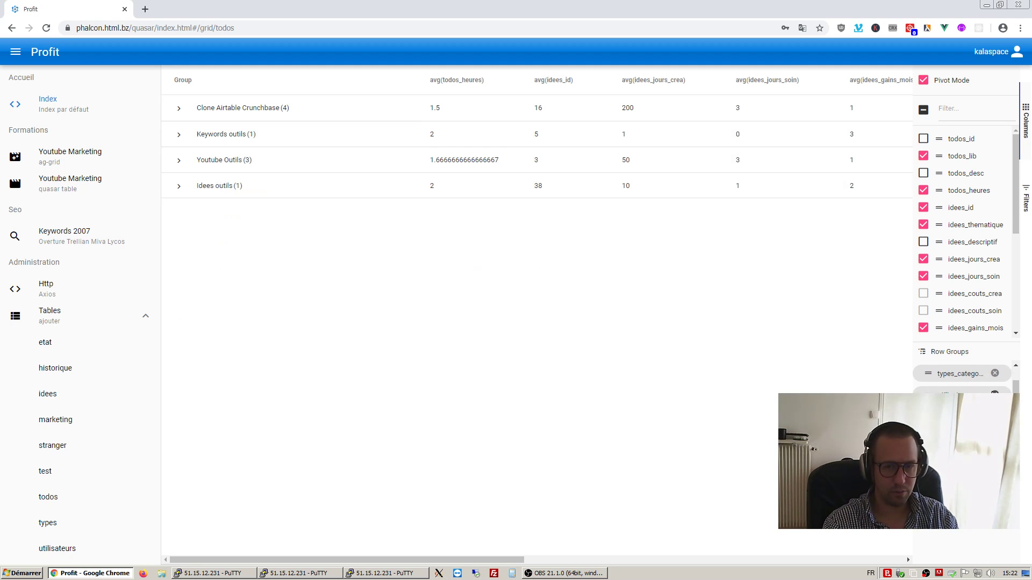
{"action": "scroll", "coordinate": [962, 376], "scroll_direction": "up", "scroll_amount": 1}
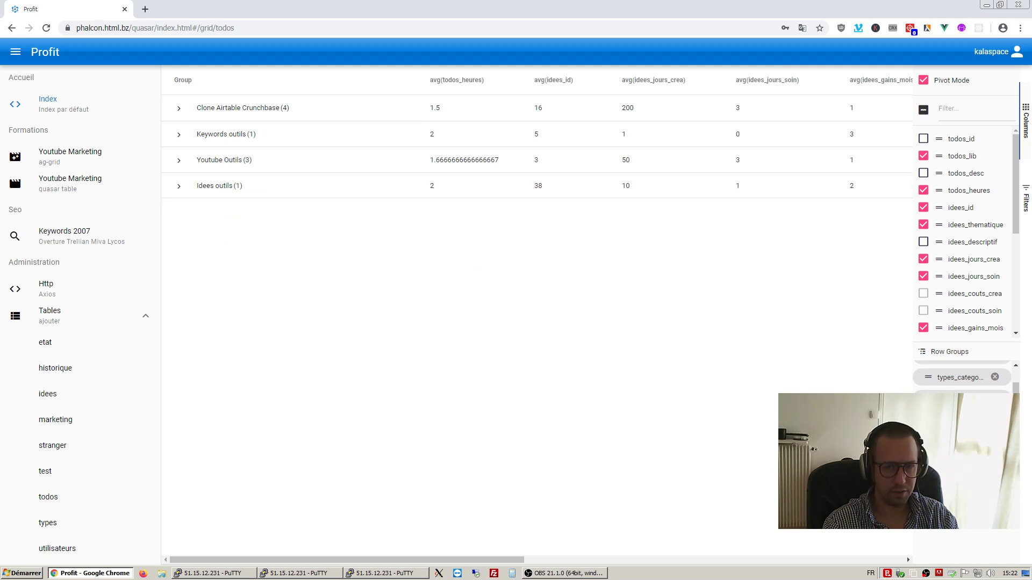
{"action": "scroll", "coordinate": [1017, 379], "scroll_direction": "up", "scroll_amount": 2}
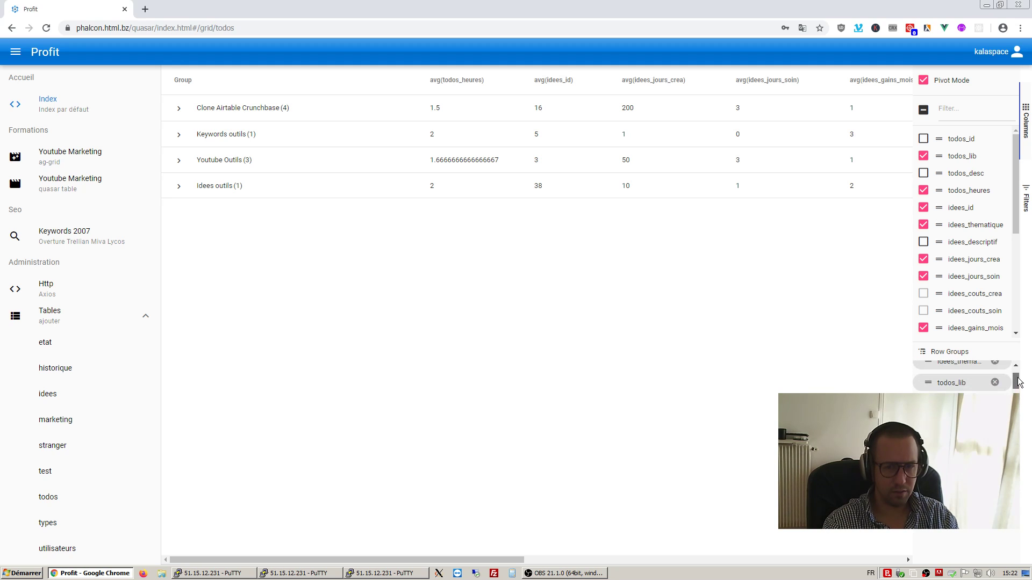
{"action": "scroll", "coordinate": [1017, 379], "scroll_direction": "down", "scroll_amount": 2}
{"action": "left_click_drag", "start_coordinate": [951, 383], "coordinate": [928, 369]}
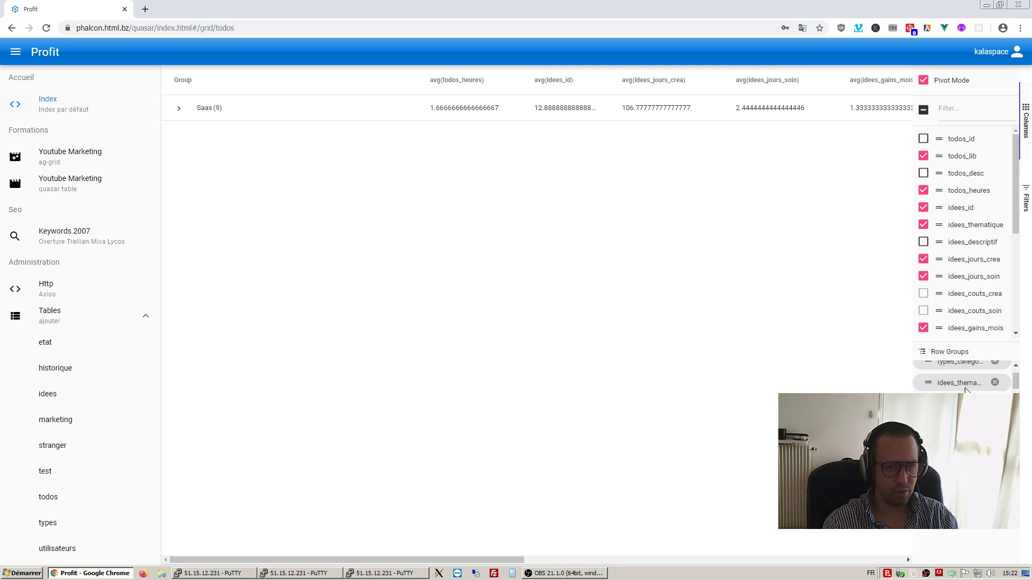
{"action": "left_click", "coordinate": [1015, 366]}
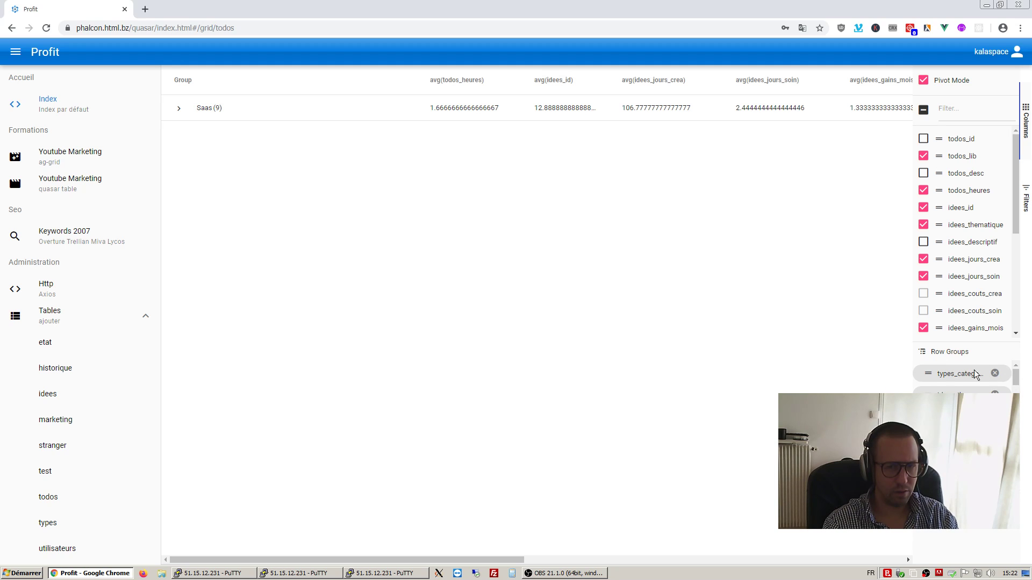
- Expand the Saas category and its four project groups, and check the level beneath the Crud filtre user id task
{"action": "left_click", "coordinate": [178, 109]}
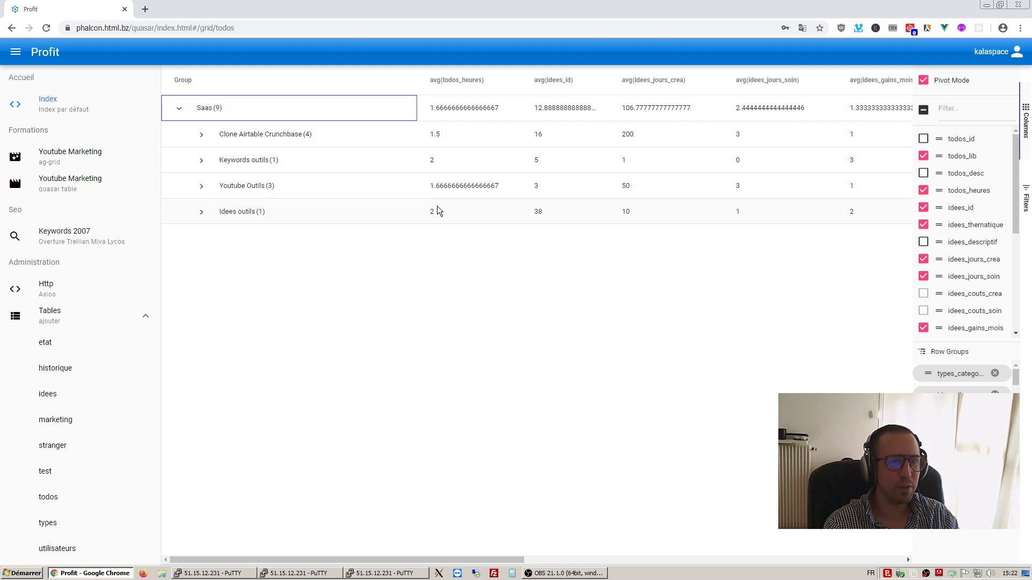
{"action": "left_click", "coordinate": [204, 210]}
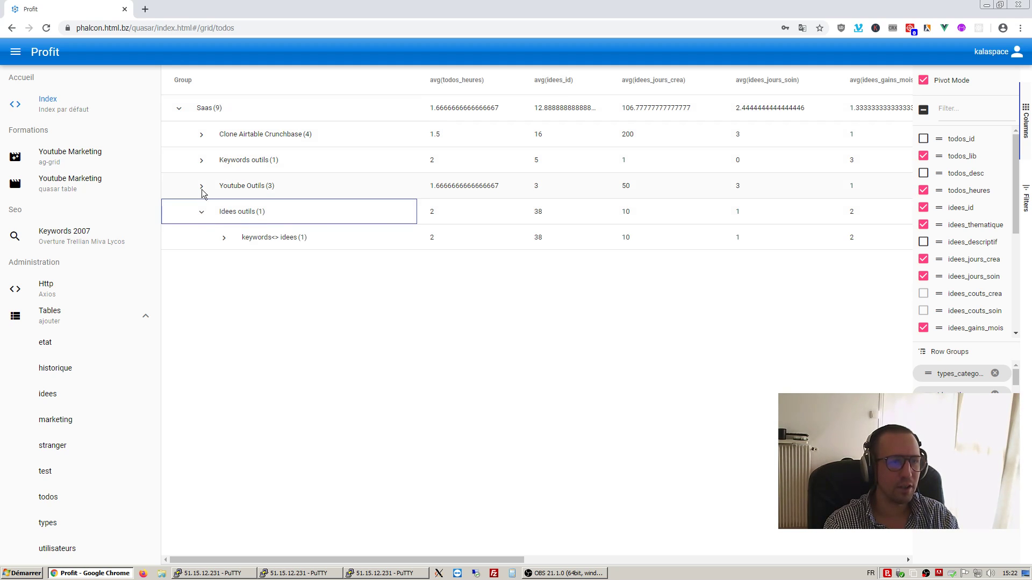
{"action": "left_click", "coordinate": [201, 185]}
{"action": "left_click", "coordinate": [201, 159]}
{"action": "left_click", "coordinate": [202, 134]}
{"action": "left_click", "coordinate": [225, 186]}
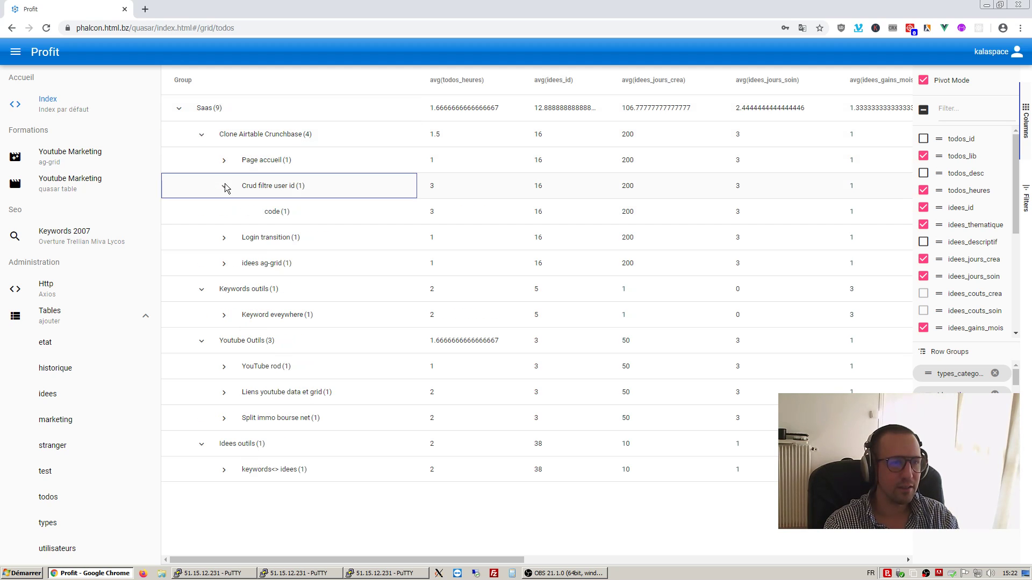
{"action": "left_click", "coordinate": [224, 185]}
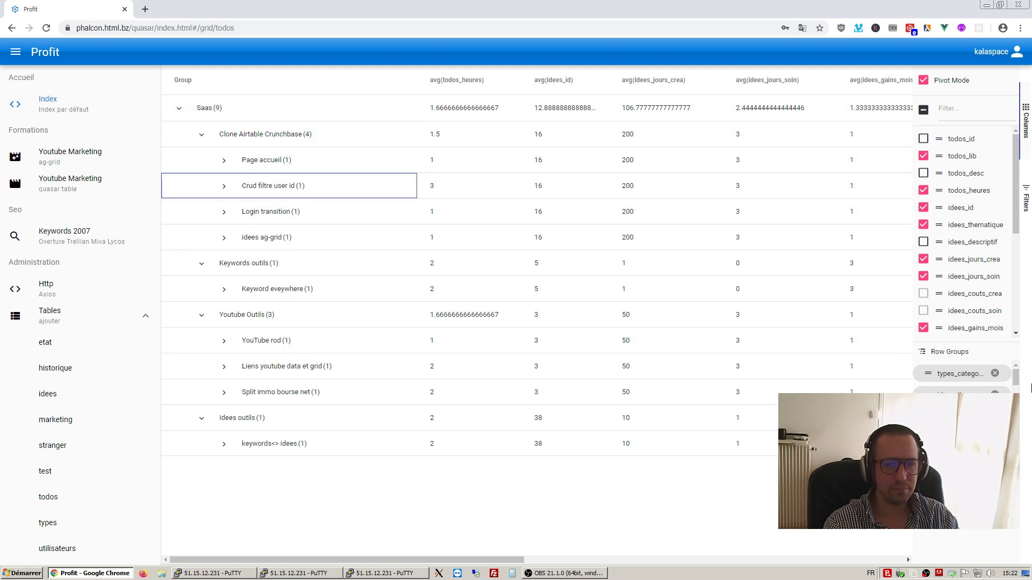
- Move etat_lib above todos_lib in the row groups so tasks are grouped by state
{"action": "scroll", "coordinate": [1020, 411], "scroll_direction": "down", "scroll_amount": 1}
{"action": "scroll", "coordinate": [1010, 408], "scroll_direction": "down", "scroll_amount": 1}
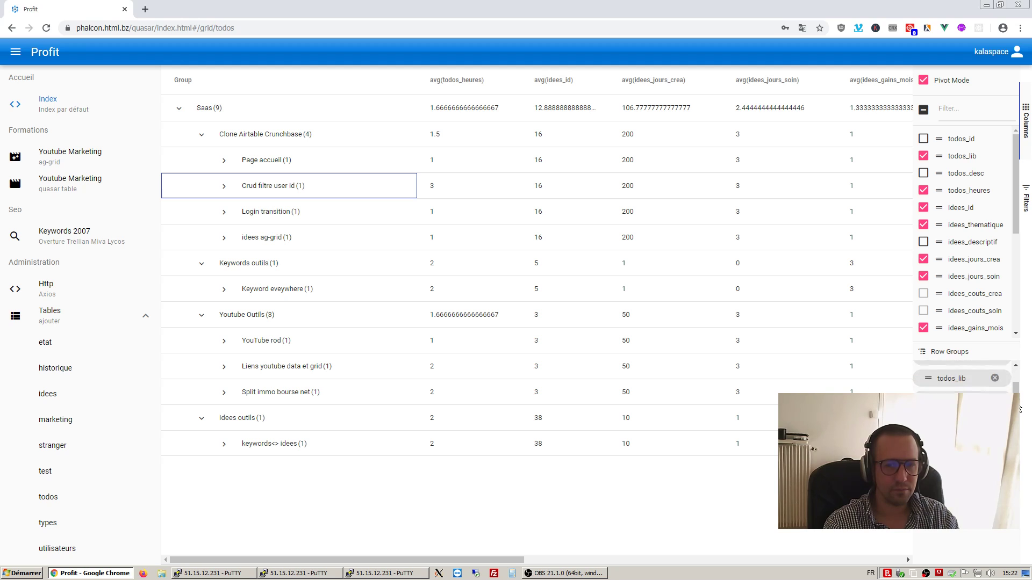
{"action": "left_click_drag", "start_coordinate": [927, 393], "coordinate": [930, 377]}
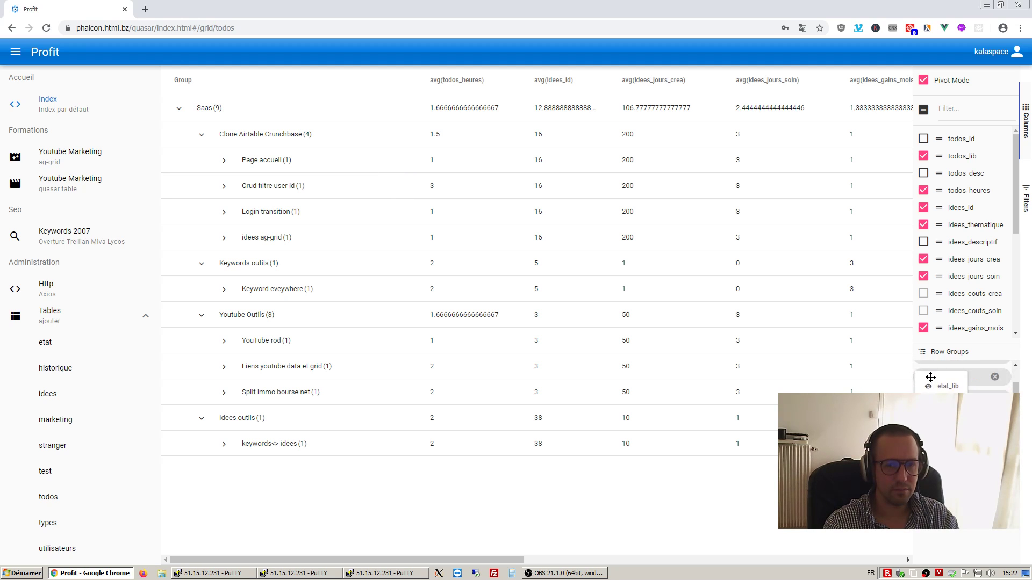
- Expand the Saas category, its four project groups and each code state down to the individual tasks
{"action": "left_click", "coordinate": [181, 110]}
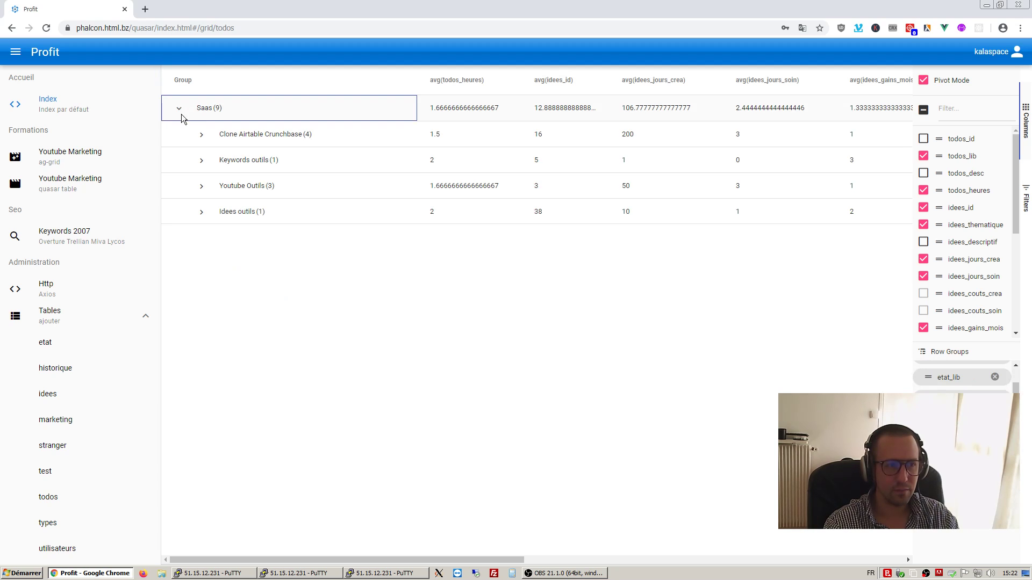
{"action": "left_click", "coordinate": [200, 135]}
{"action": "left_click", "coordinate": [224, 160]}
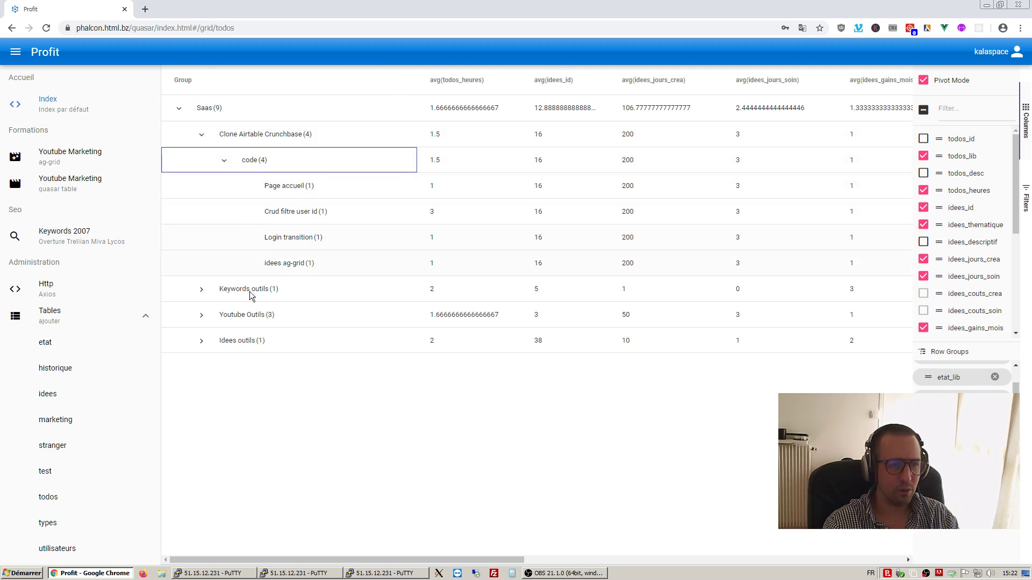
{"action": "left_click", "coordinate": [202, 342]}
{"action": "left_click", "coordinate": [222, 366]}
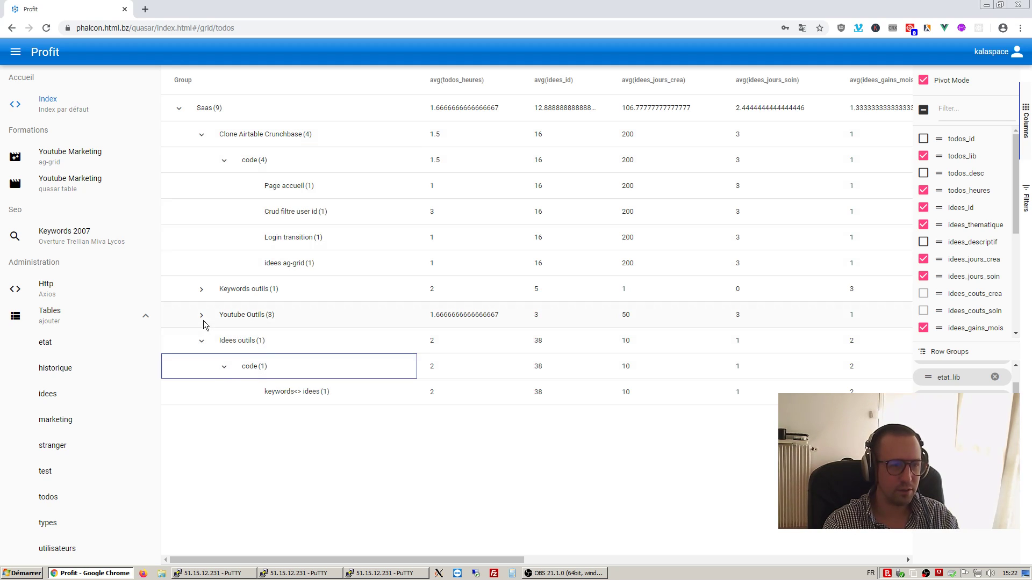
{"action": "left_click", "coordinate": [202, 317]}
{"action": "left_click", "coordinate": [222, 341]}
{"action": "left_click", "coordinate": [202, 289]}
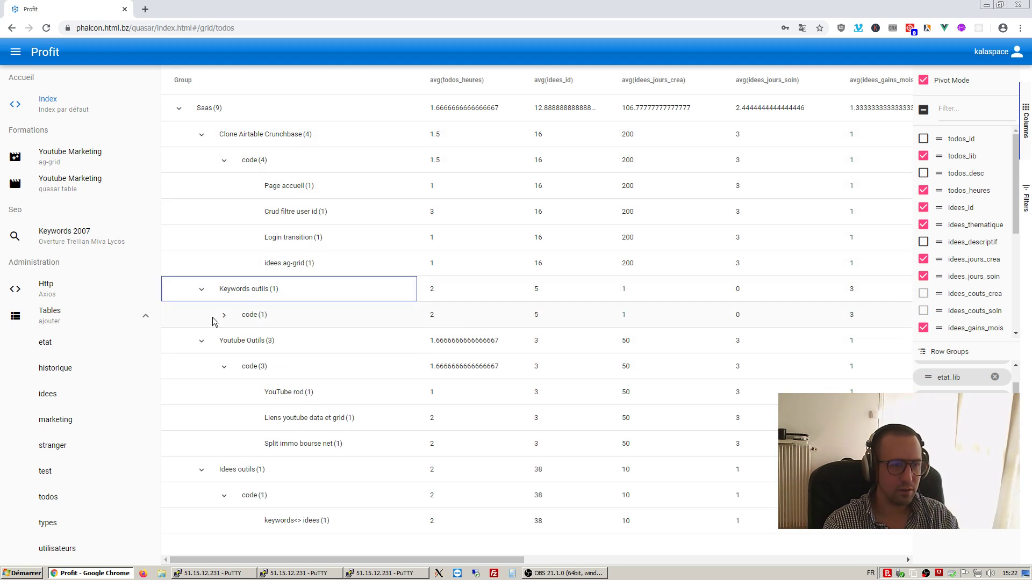
{"action": "left_click", "coordinate": [224, 314]}
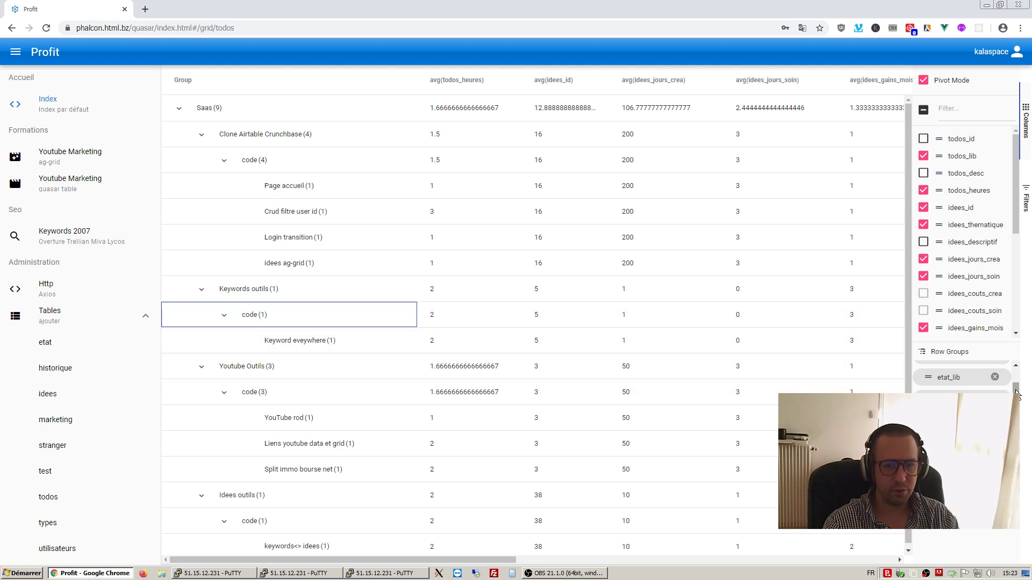
- Remove types_categorie and etat_lib from the row groups and expand all four project groups to their tasks
{"action": "scroll", "coordinate": [1006, 386], "scroll_direction": "up", "scroll_amount": 2}
{"action": "left_click", "coordinate": [995, 373]}
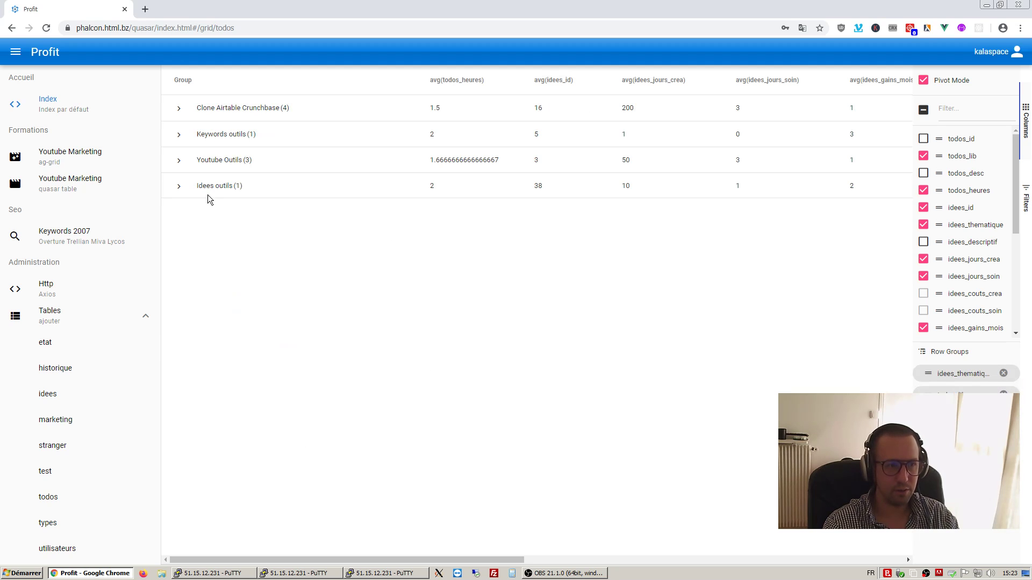
{"action": "left_click", "coordinate": [180, 186]}
{"action": "left_click", "coordinate": [179, 161]}
{"action": "left_click", "coordinate": [179, 134]}
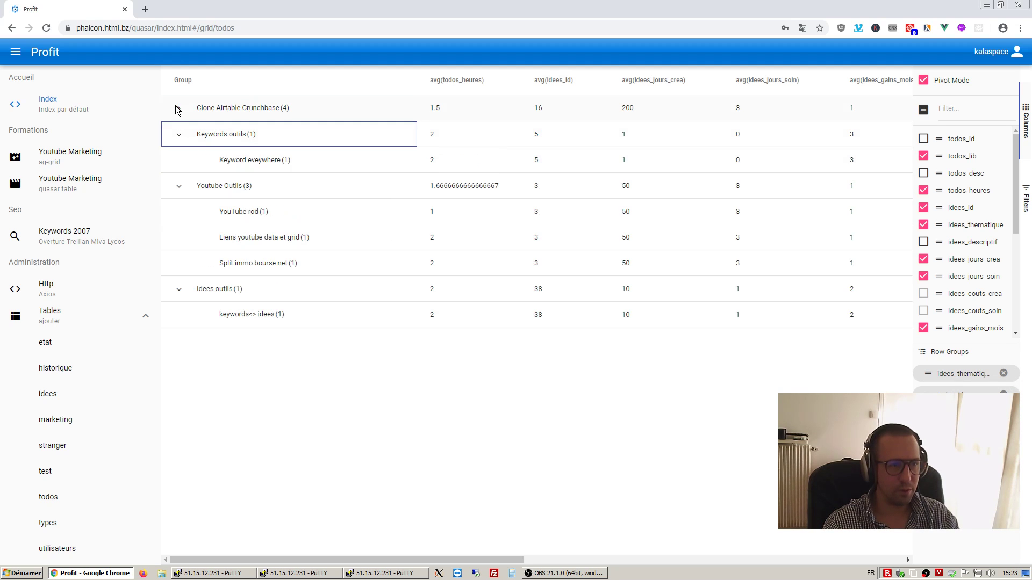
{"action": "left_click", "coordinate": [179, 108]}
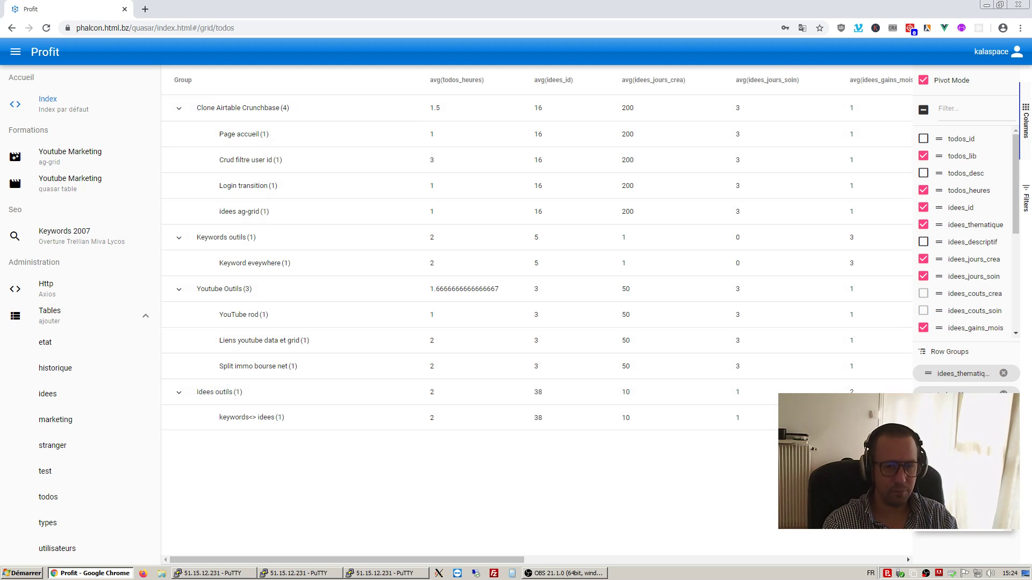
- Aggregate todos_heures by sum instead of average and collapse all four project groups
{"action": "left_click", "coordinate": [935, 450]}
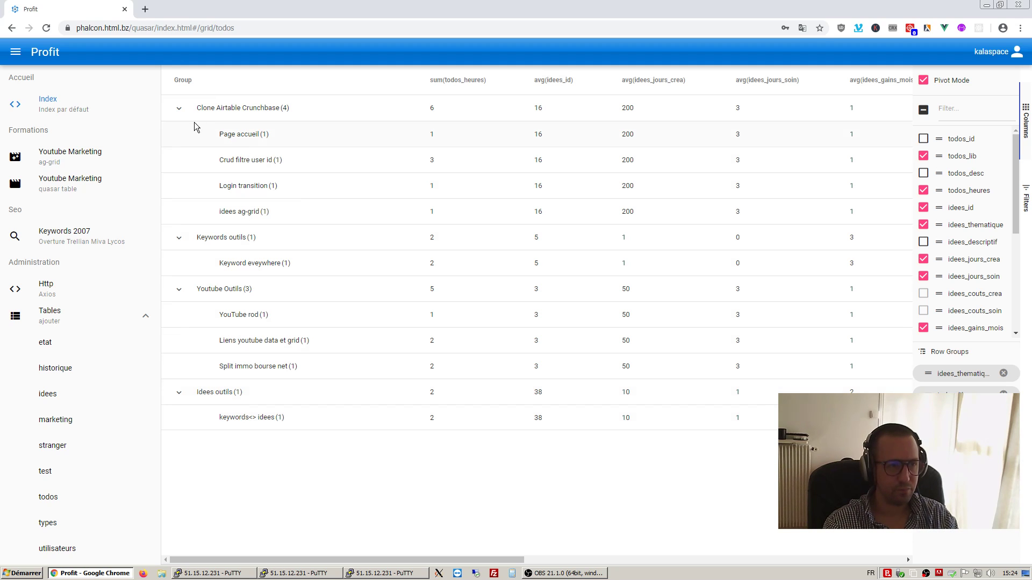
{"action": "left_click", "coordinate": [180, 109]}
{"action": "left_click", "coordinate": [179, 133]}
{"action": "left_click", "coordinate": [179, 160]}
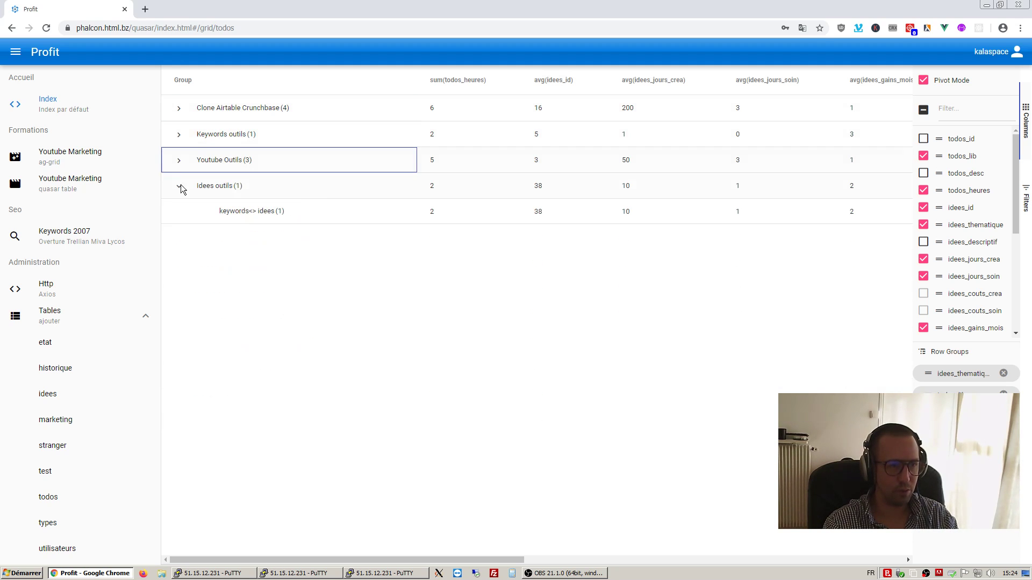
{"action": "left_click", "coordinate": [179, 186]}
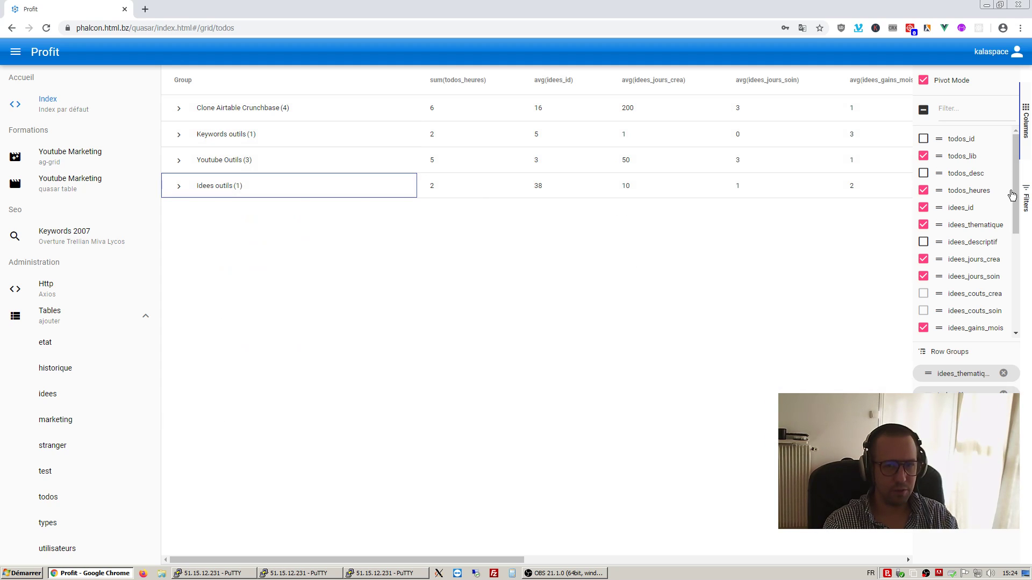
- Add types_categorie to the row groups and place it first, above idees_thematique
{"action": "left_click_drag", "start_coordinate": [1012, 195], "coordinate": [1015, 327]}
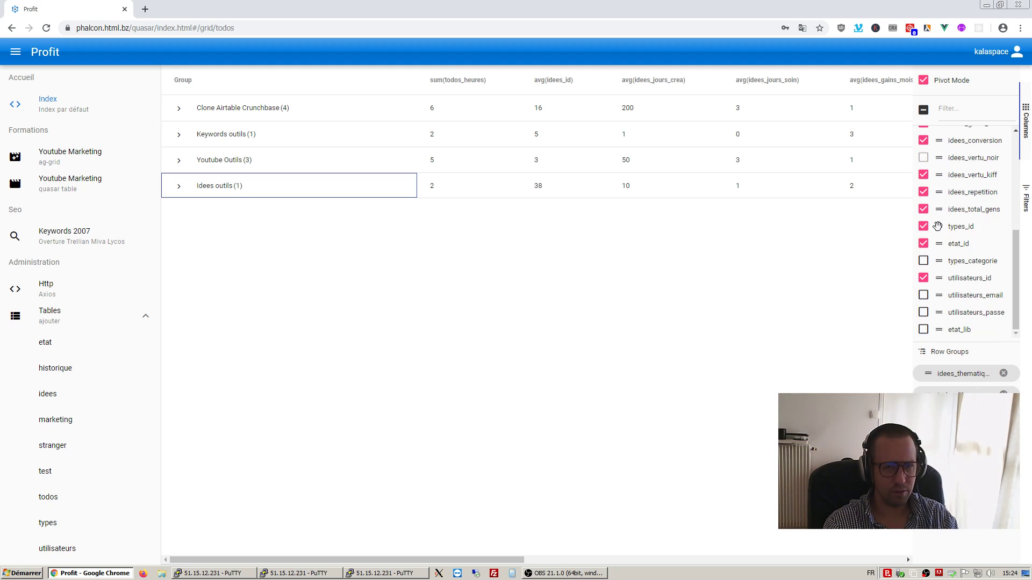
{"action": "left_click_drag", "start_coordinate": [937, 226], "coordinate": [962, 227]}
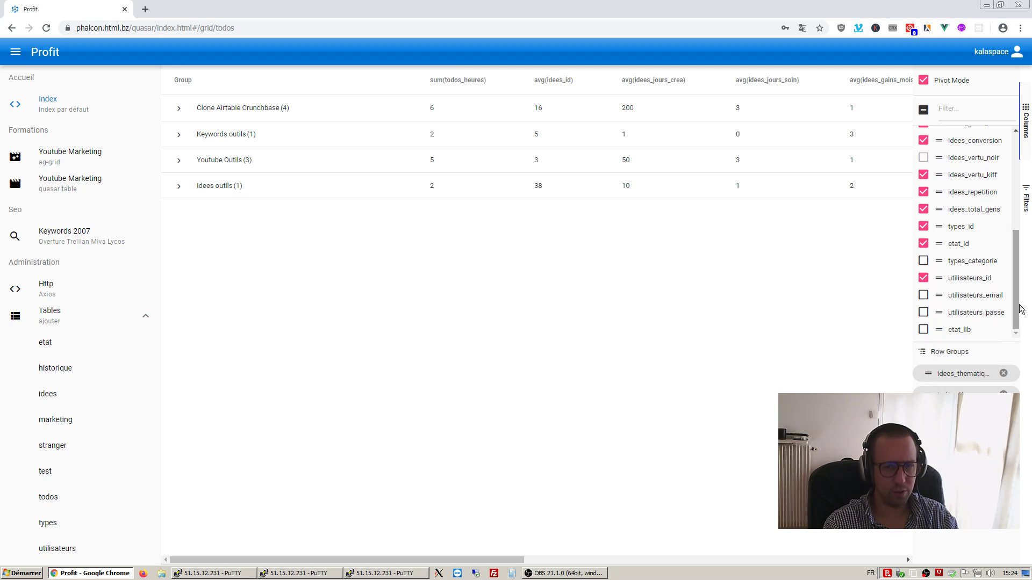
{"action": "left_click", "coordinate": [924, 262]}
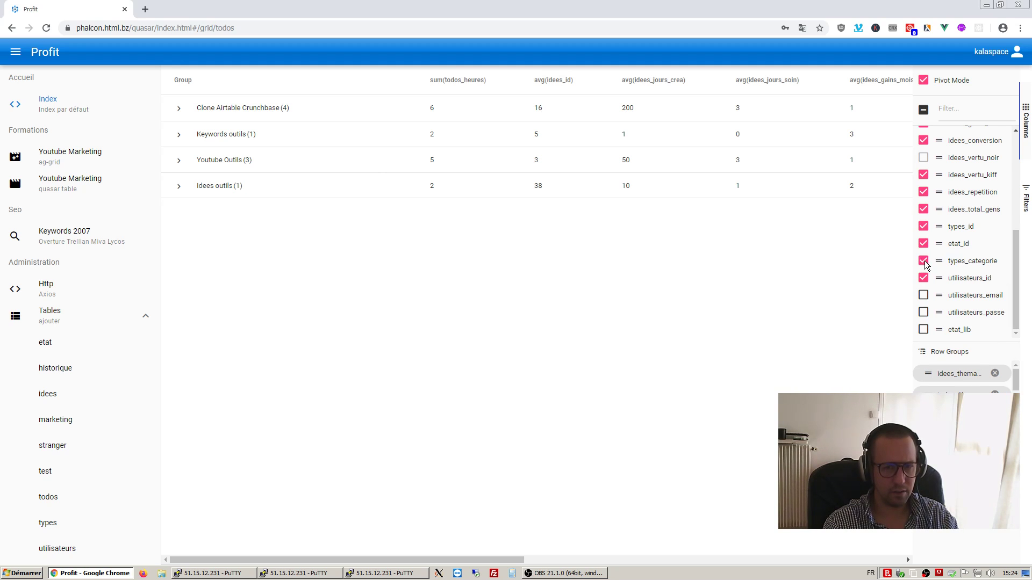
{"action": "left_click_drag", "start_coordinate": [1015, 380], "coordinate": [1021, 406]}
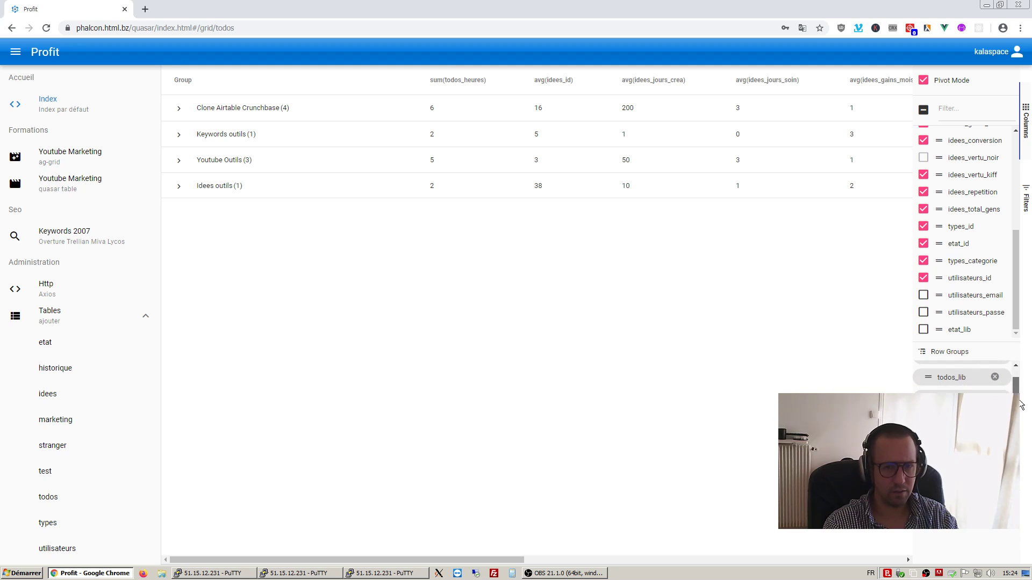
{"action": "left_click_drag", "start_coordinate": [925, 394], "coordinate": [933, 353]}
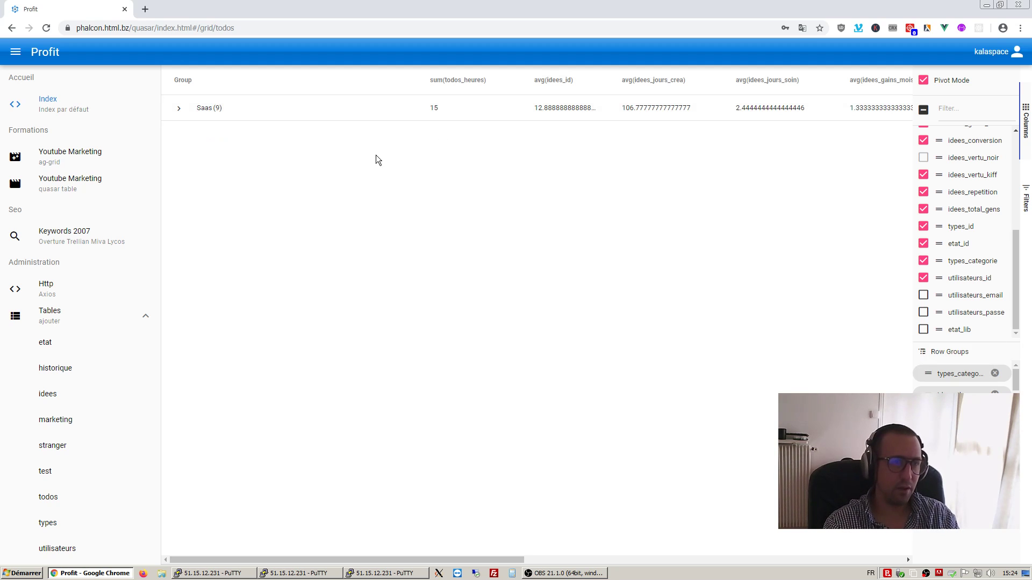
- Expand the Saas category and its Idees outils project, and select the keywords<> idees task
{"action": "left_click", "coordinate": [178, 108]}
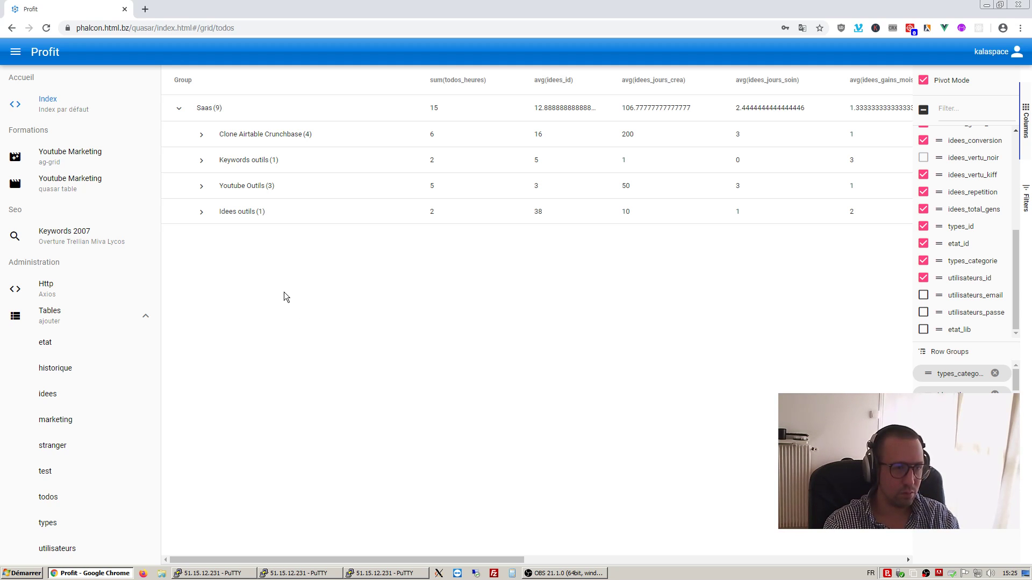
{"action": "left_click", "coordinate": [201, 212]}
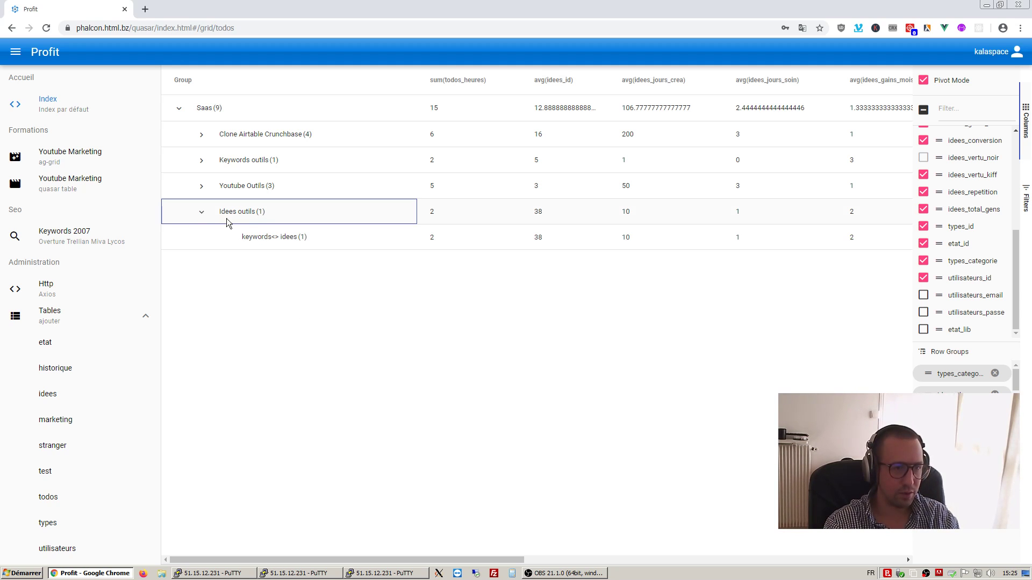
{"action": "left_click", "coordinate": [274, 237]}
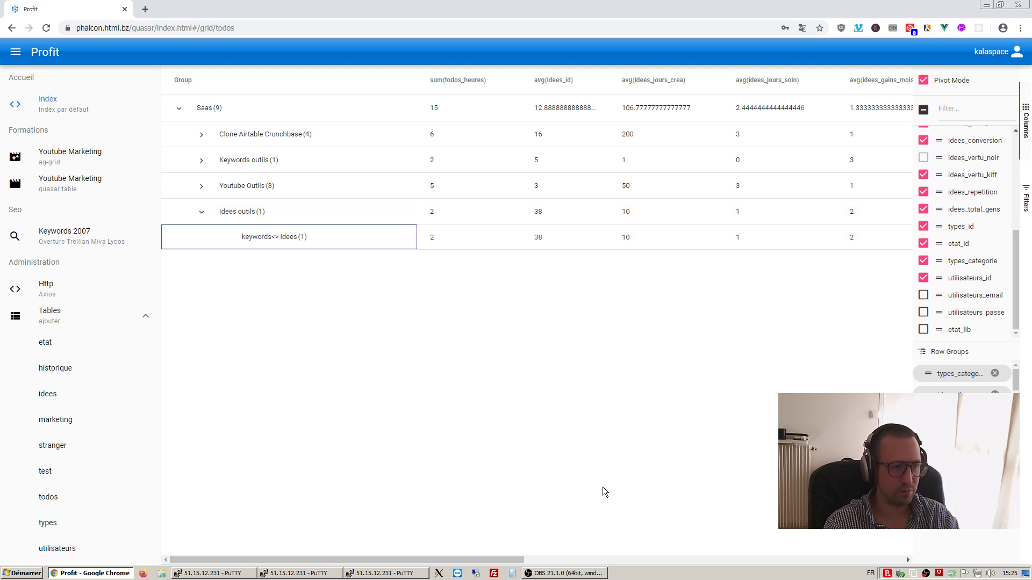
{"action": "left_click", "coordinate": [568, 573]}
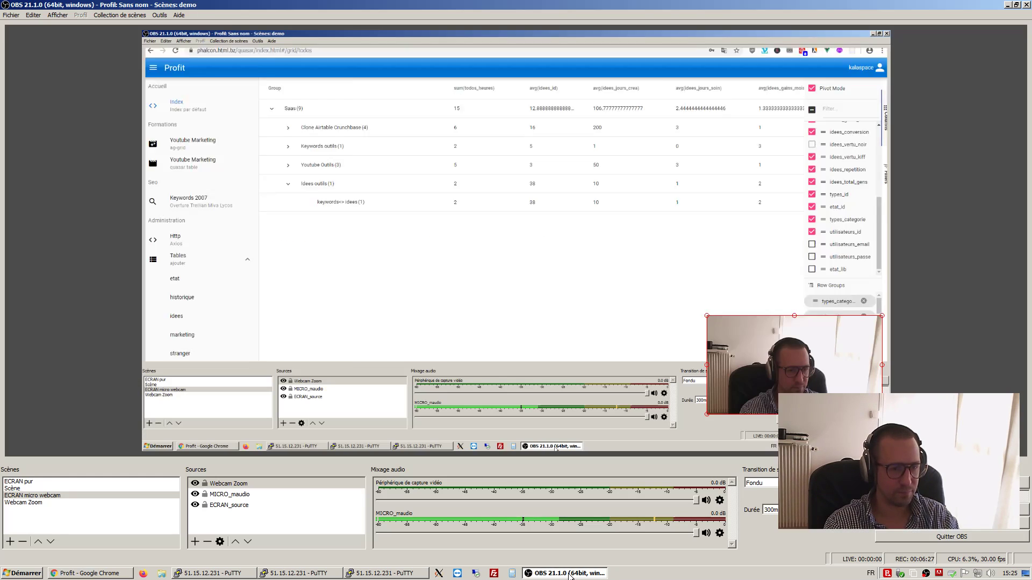